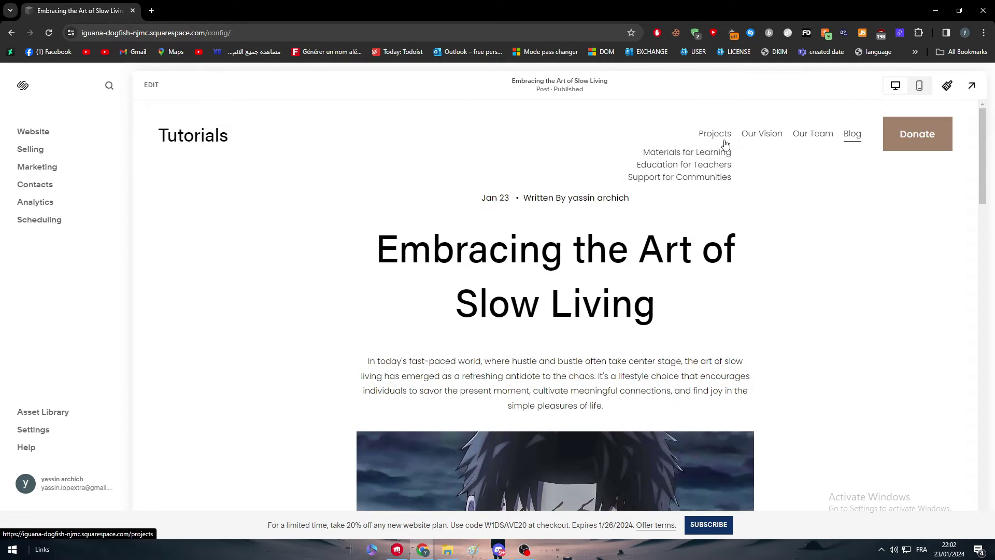
Step: Leave the Slow Living blog post for the Tutorials Home page and scroll through it
click(195, 133)
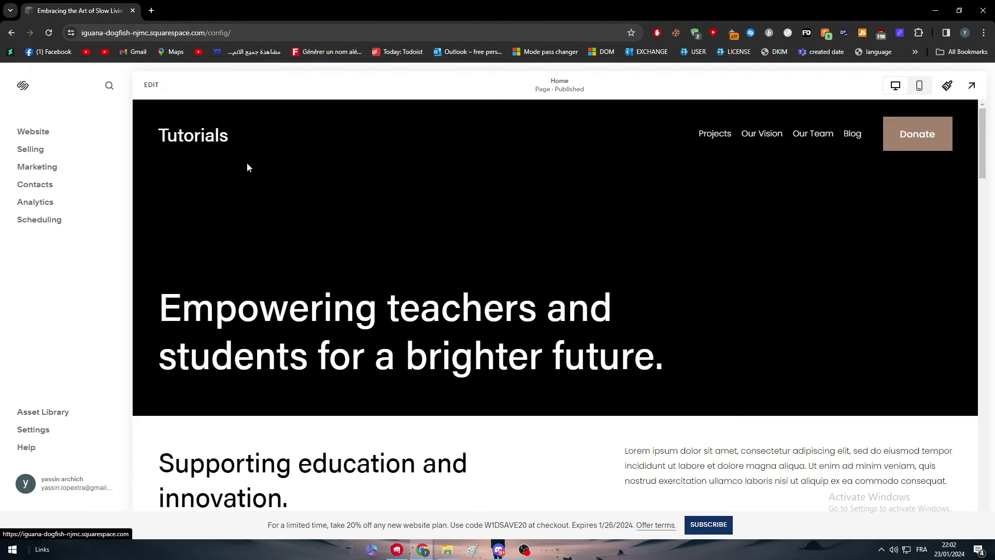
scroll(247, 162, down, 5)
scroll(240, 107, up, 5)
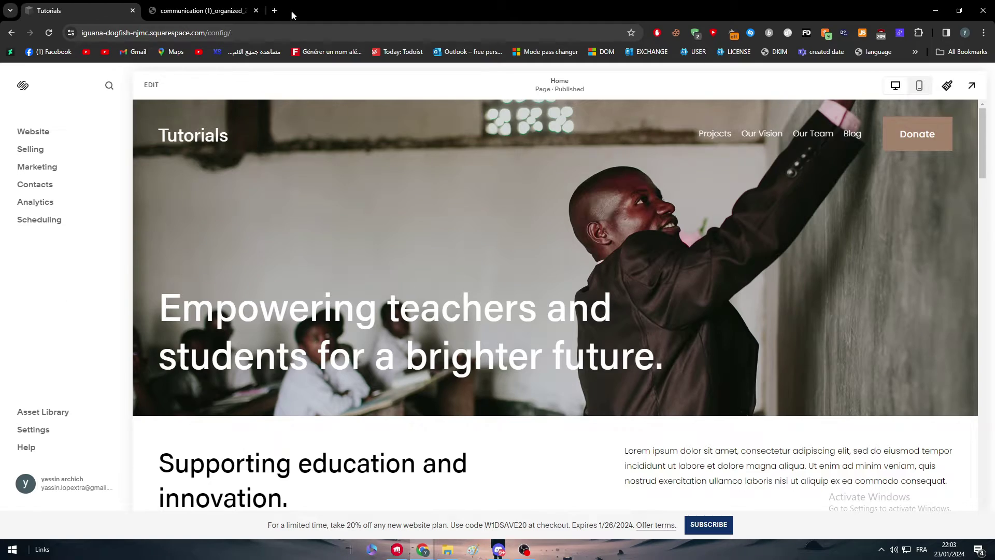
Step: Switch to the communication PDF and scroll through both of its pages
click(202, 11)
scroll(487, 339, down, 15)
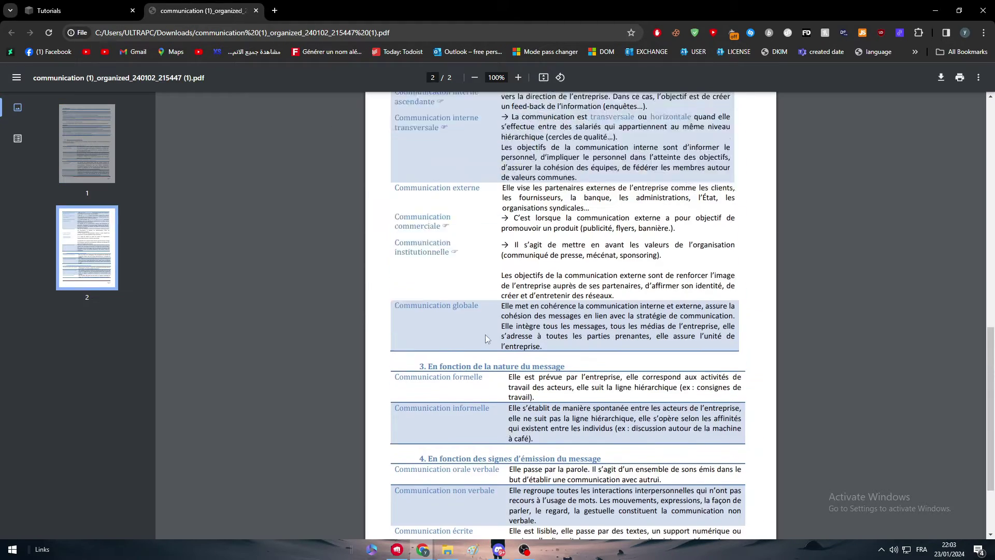
scroll(487, 340, up, 15)
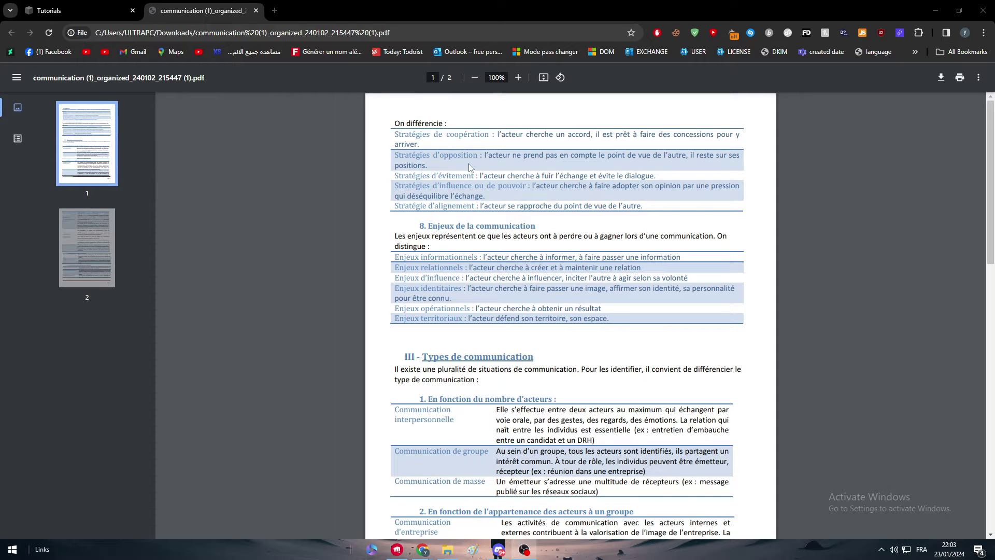
scroll(575, 274, down, 1)
scroll(574, 274, up, 1)
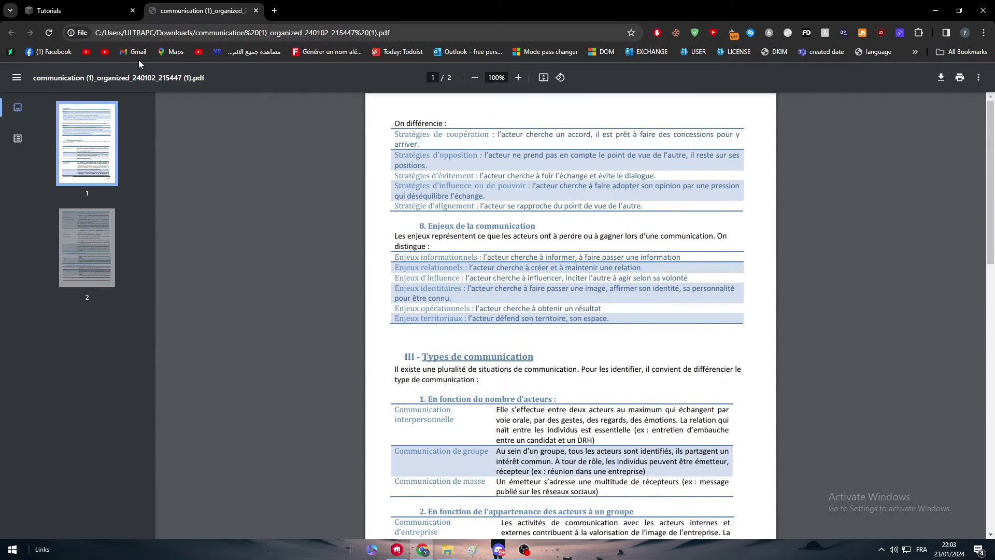
Step: Return to the Tutorials site, put the Home page in edit mode, and scroll to Materials for Learning
click(77, 11)
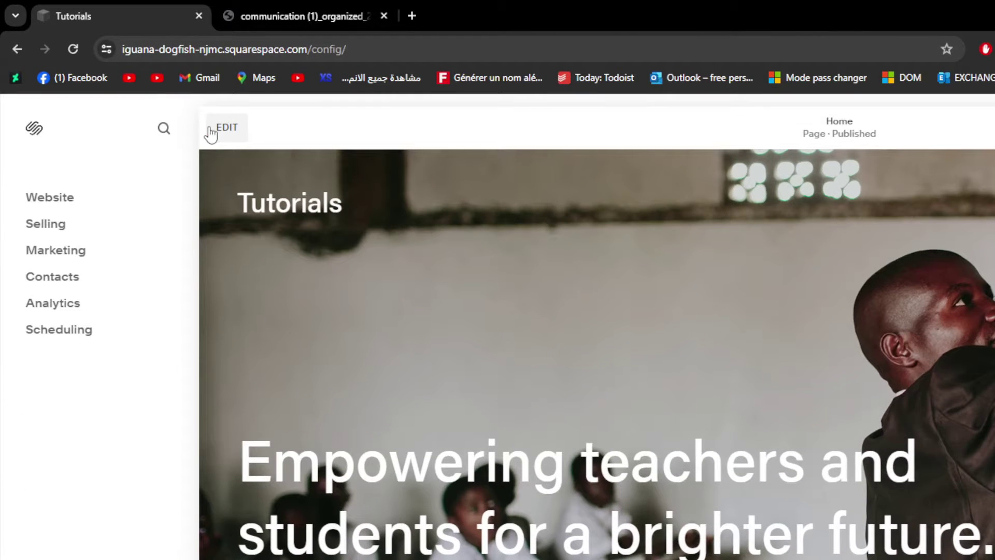
click(210, 132)
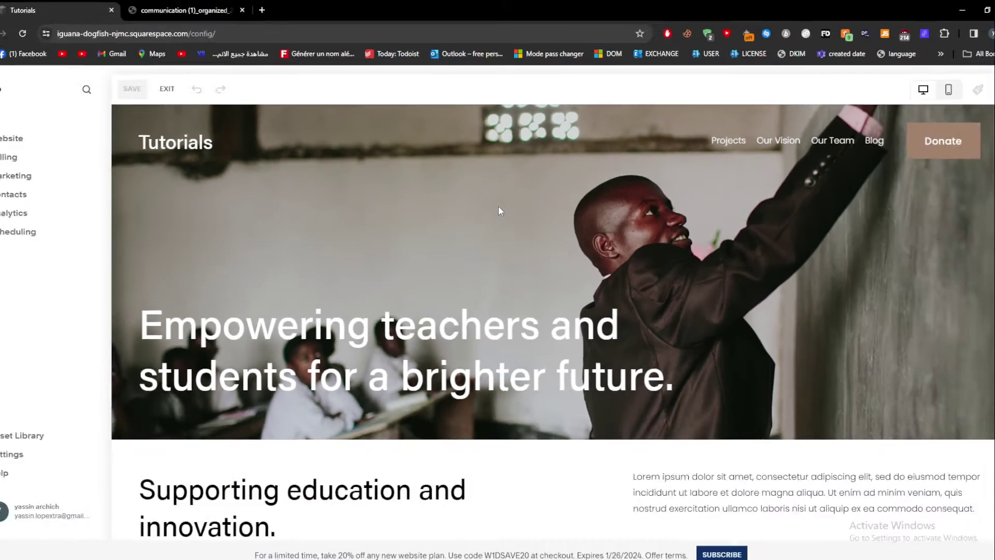
scroll(472, 379, down, 2)
scroll(466, 270, down, 7)
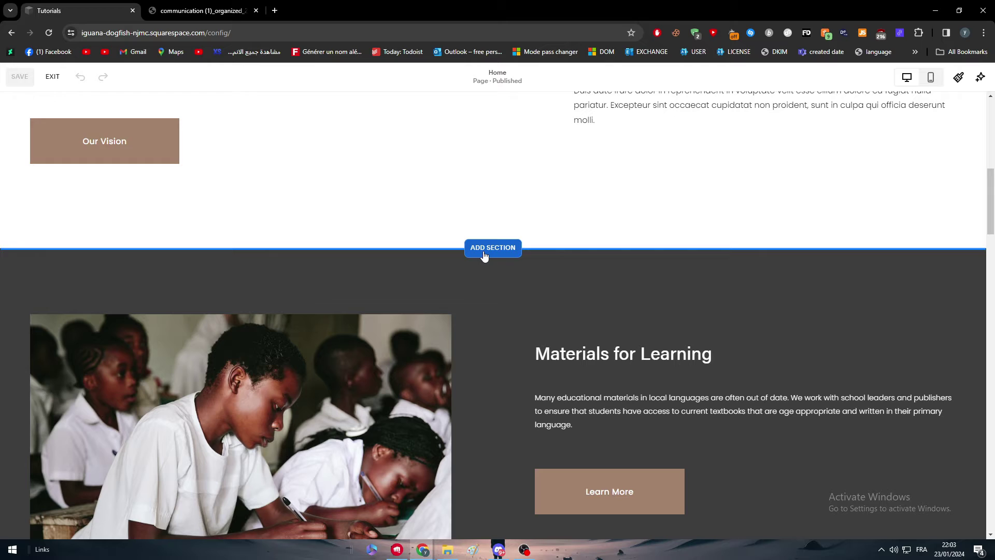
scroll(485, 262, up, 7)
scroll(485, 282, down, 6)
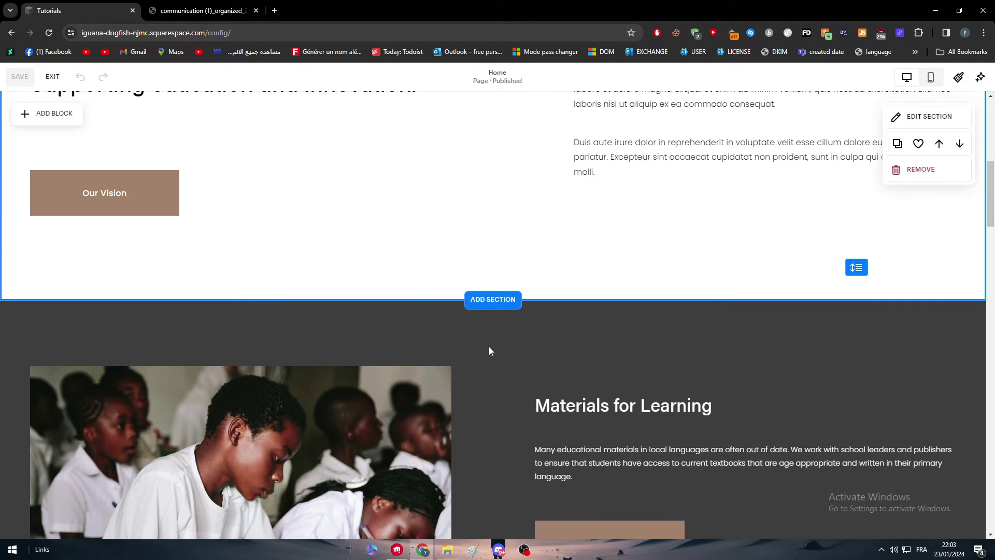
Step: Open the Add a Section layouts above Materials for Learning and browse the Digital Products layouts
click(493, 302)
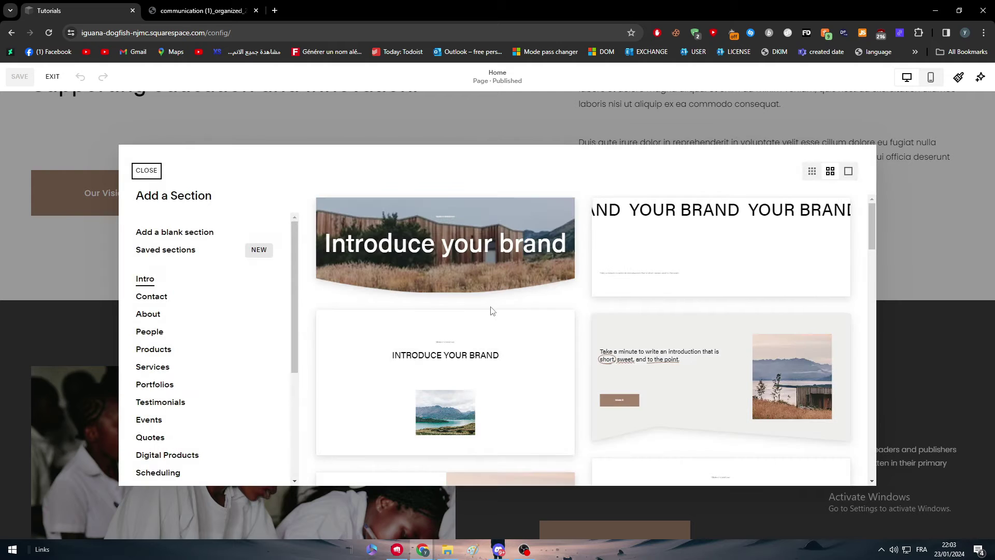
scroll(259, 300, down, 2)
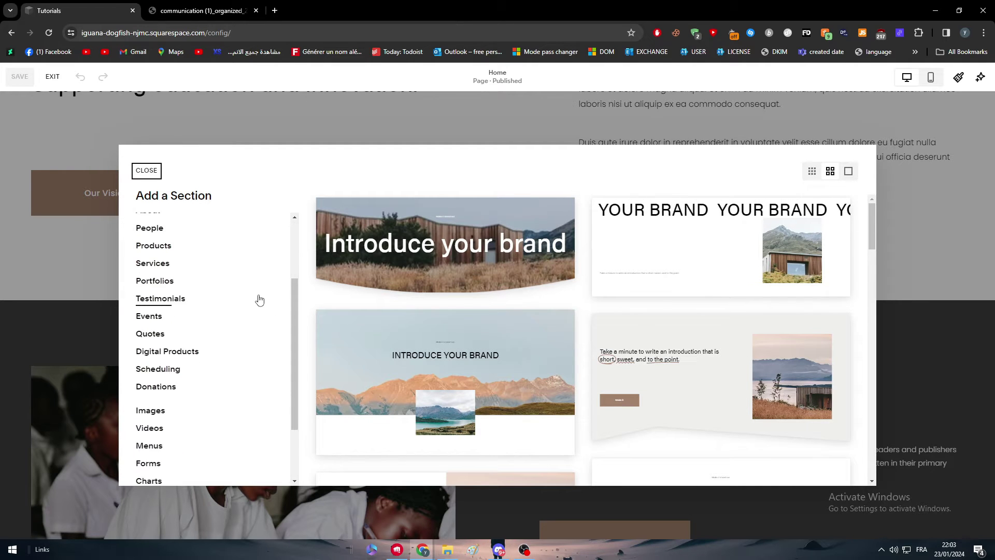
scroll(259, 304, down, 2)
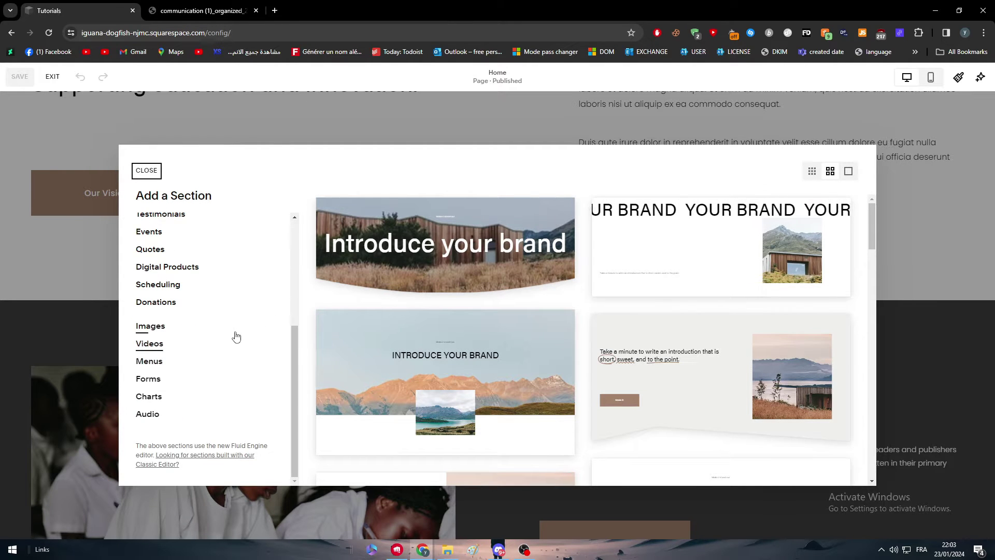
scroll(217, 330, up, 2)
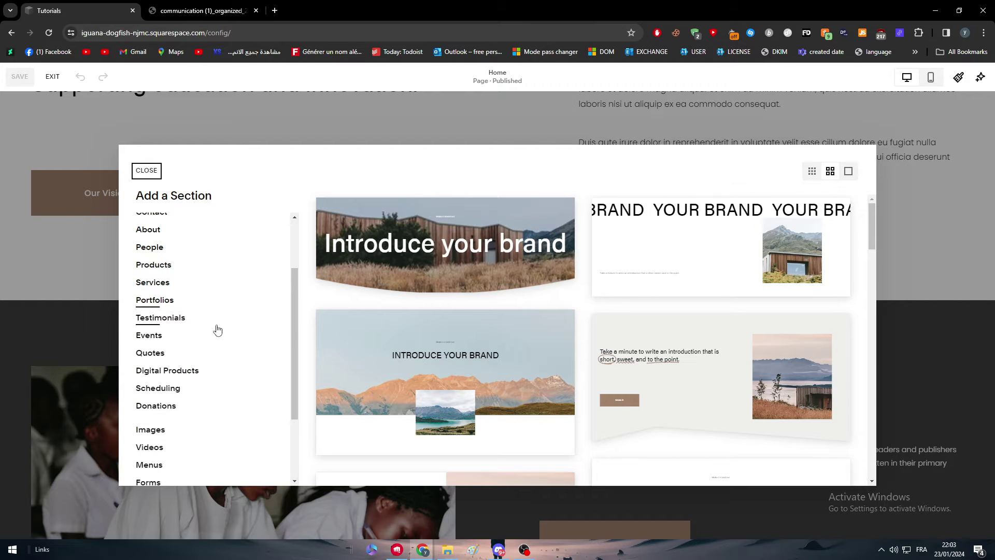
click(214, 371)
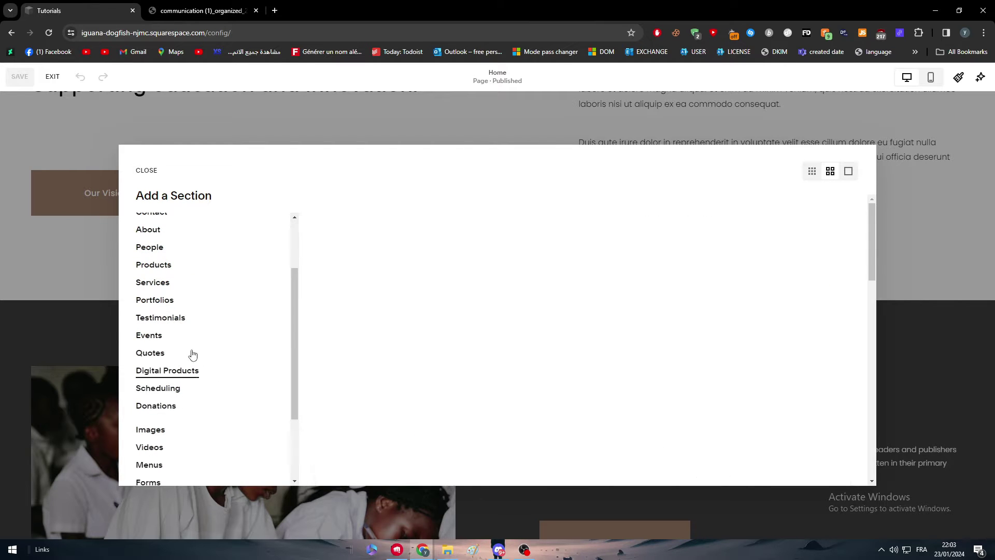
scroll(167, 324, up, 3)
scroll(169, 320, down, 3)
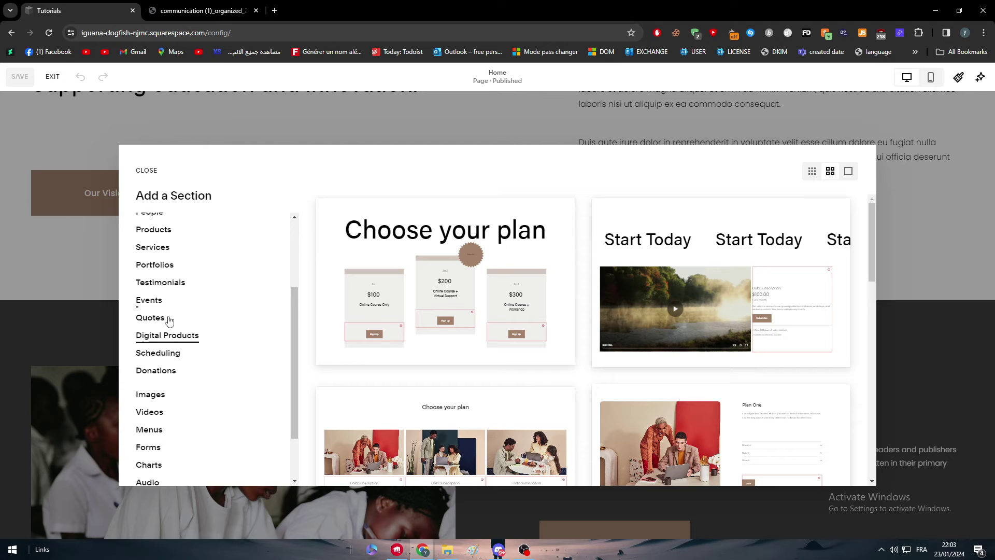
scroll(172, 324, down, 2)
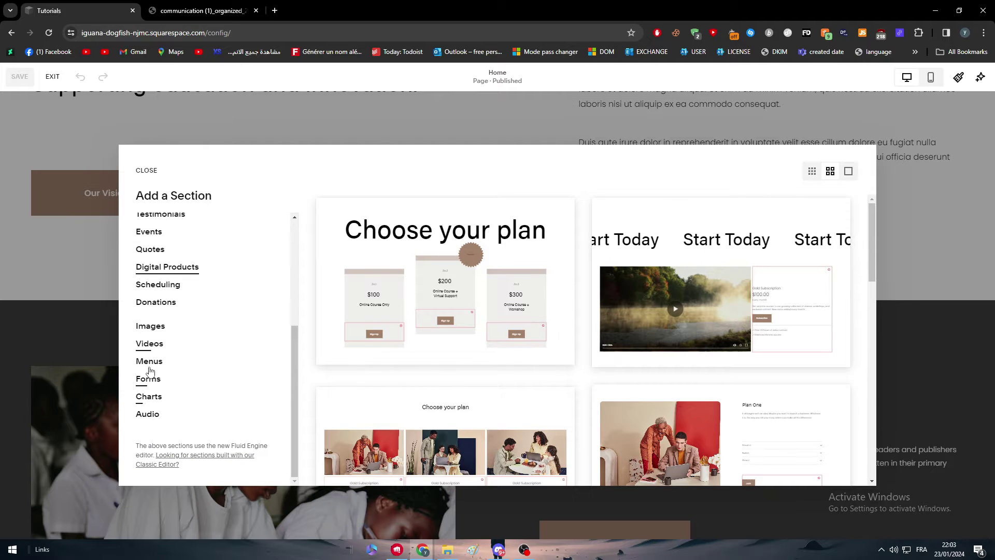
Step: Browse the Menus, Images, Forms, Charts, Audio and Videos section layouts
click(150, 363)
click(143, 327)
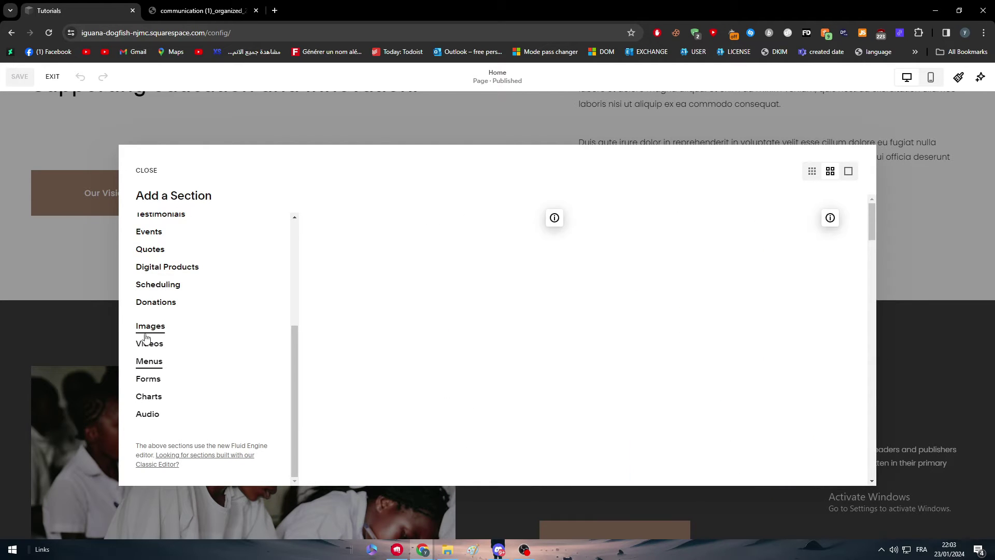
click(150, 384)
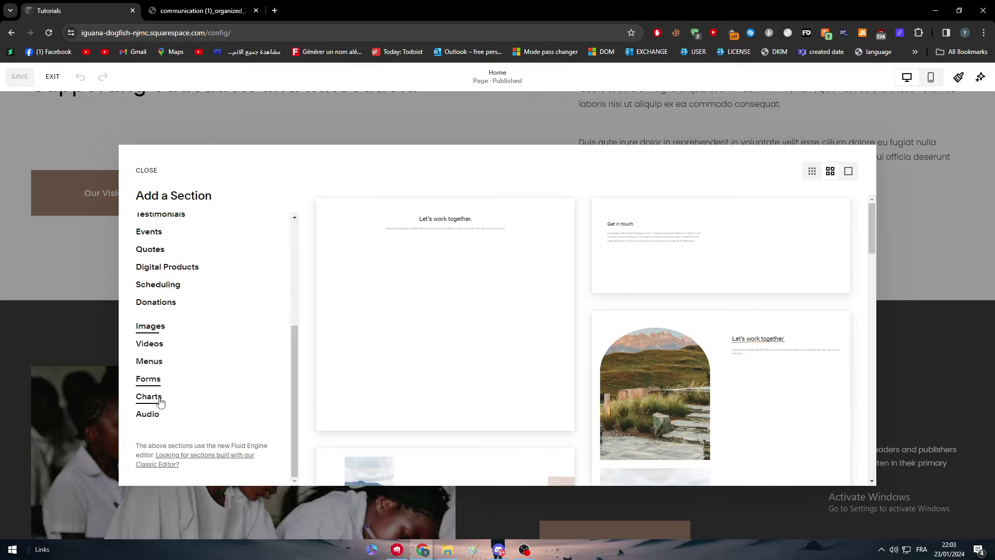
click(158, 398)
click(143, 419)
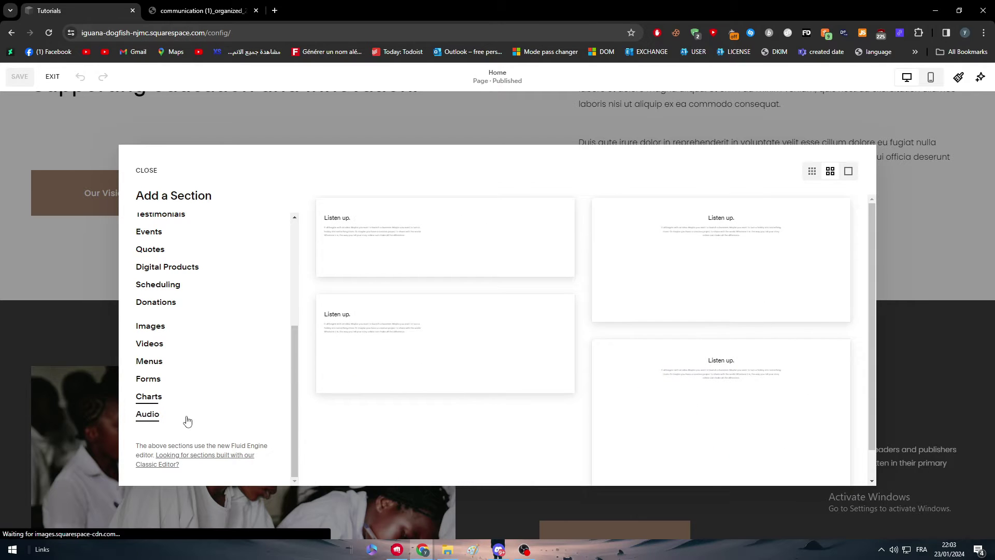
scroll(187, 398, up, 1)
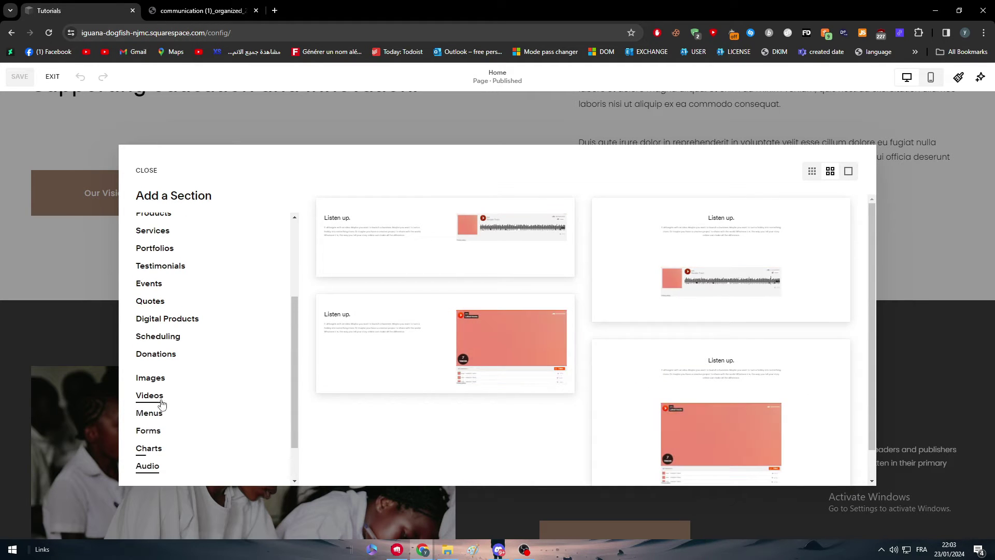
click(159, 402)
scroll(145, 363, up, 1)
Step: Show the Portfolios layouts and scroll them to find 'It all starts with an idea'
click(164, 319)
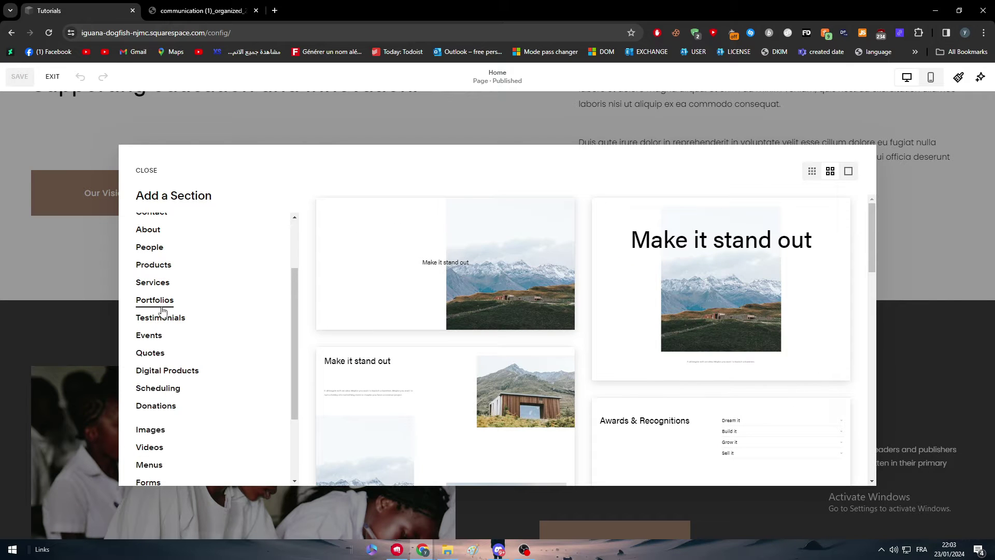
scroll(642, 318, down, 6)
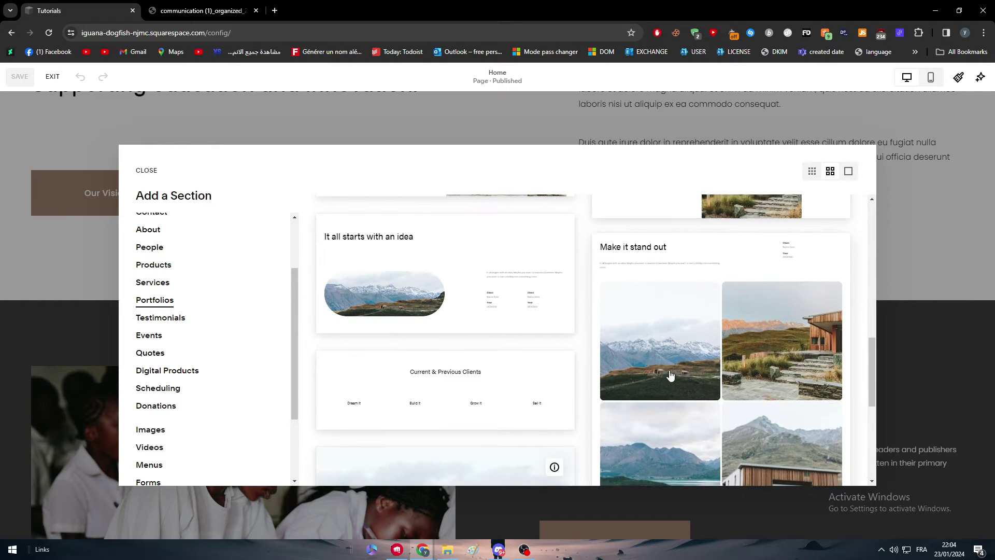
scroll(622, 363, down, 2)
scroll(415, 303, up, 2)
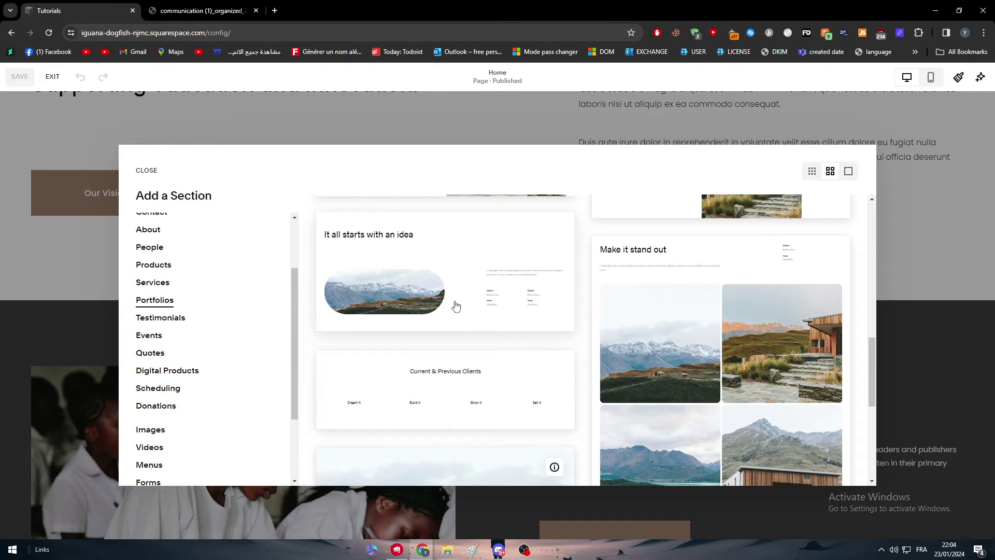
scroll(423, 316, down, 5)
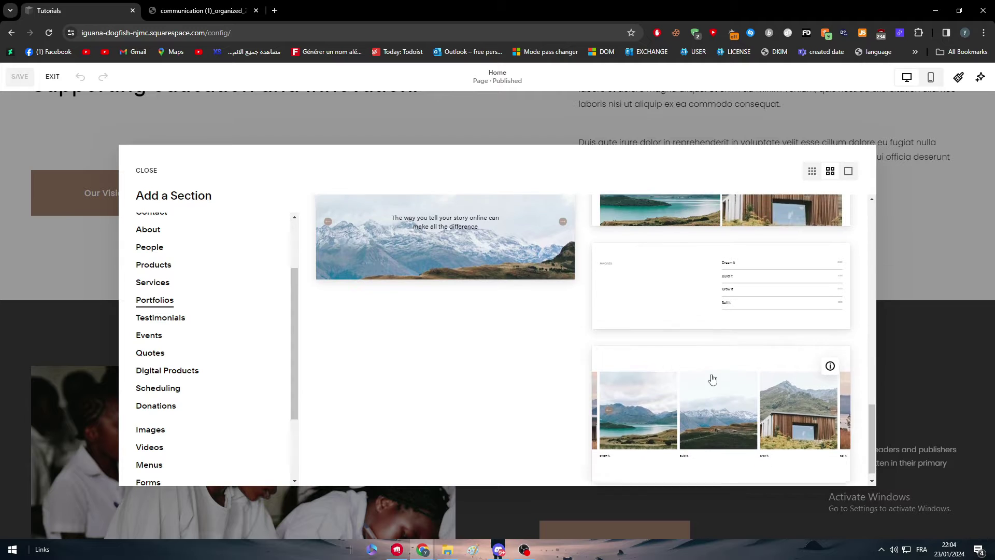
scroll(533, 349, up, 5)
scroll(494, 382, up, 2)
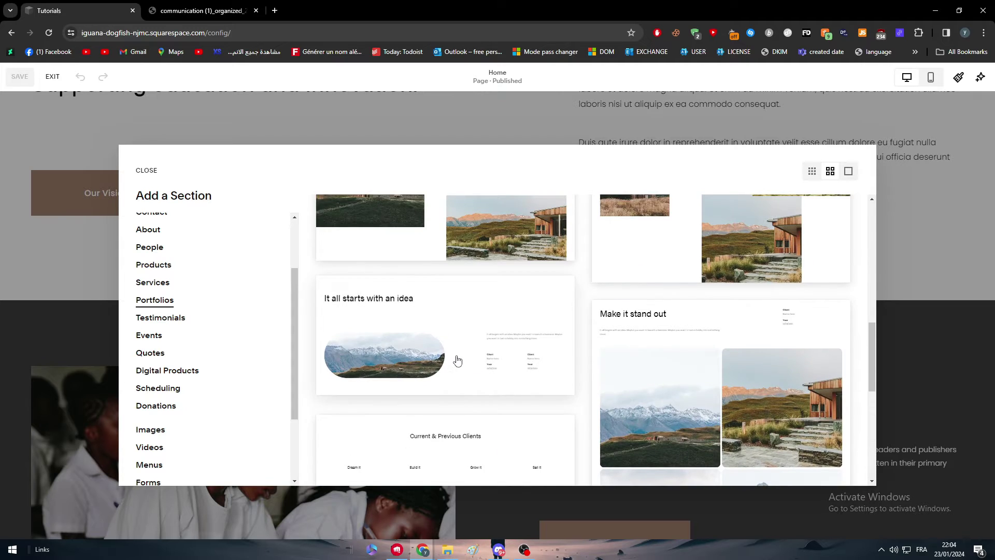
Step: Insert the 'It all starts with an idea' Portfolios section and bring up its Basic block list
click(456, 355)
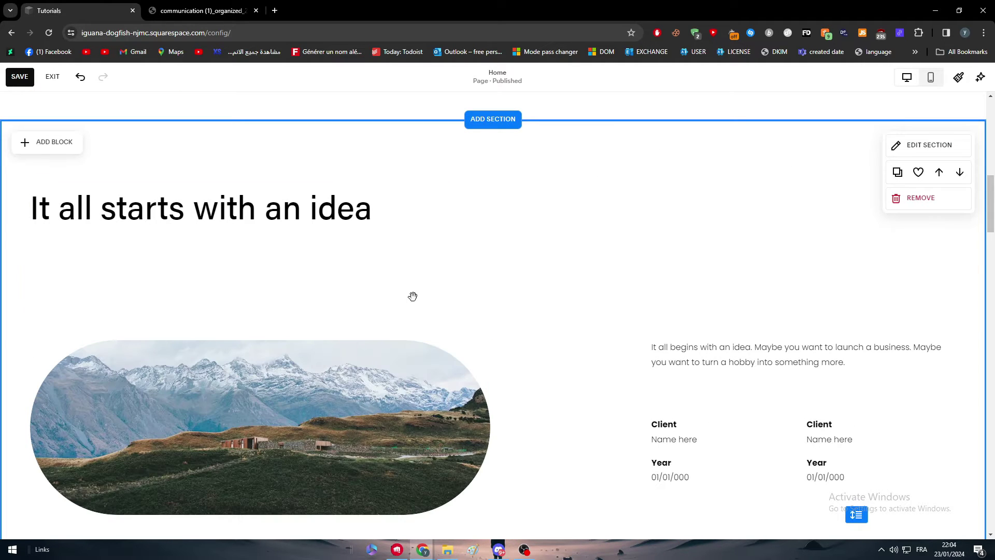
click(898, 149)
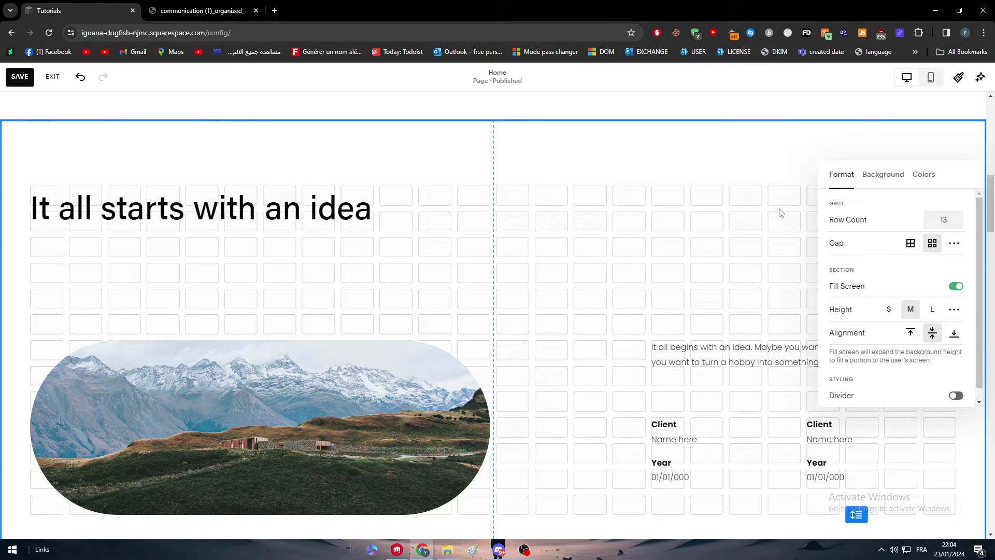
click(518, 244)
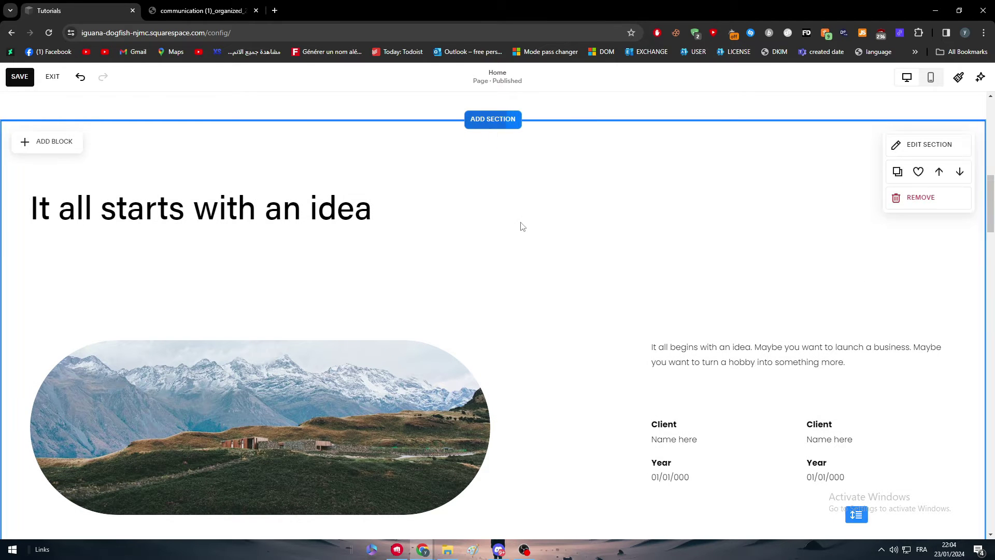
click(50, 147)
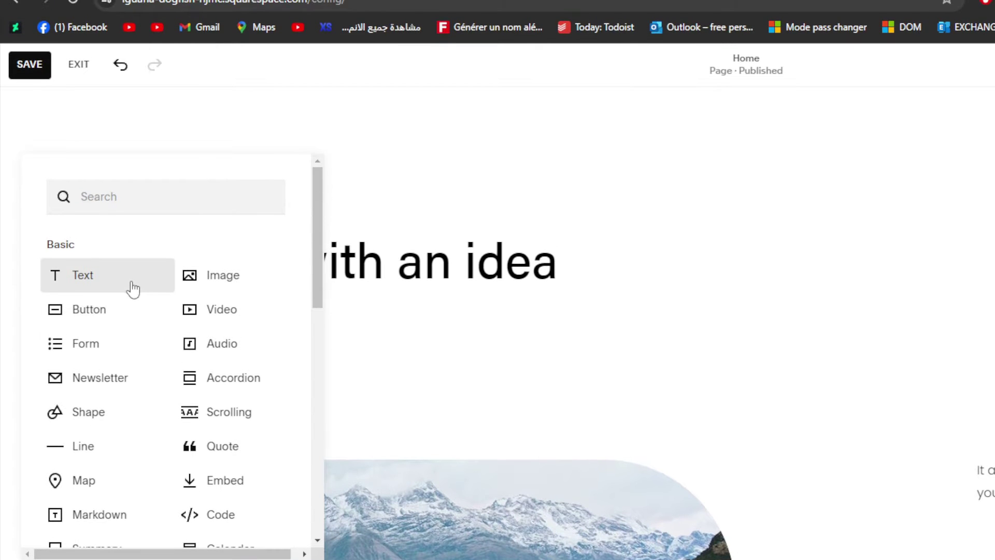
scroll(112, 423, down, 2)
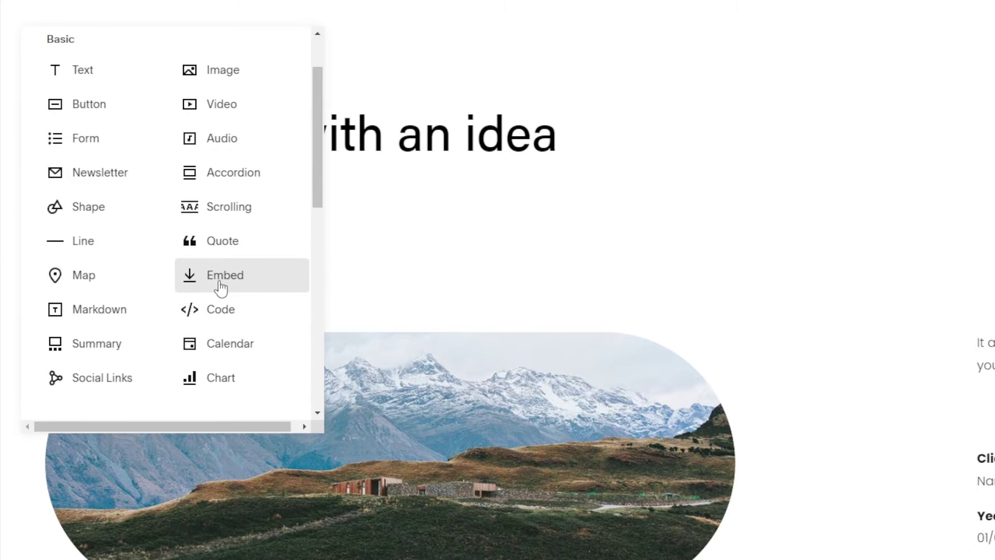
Step: Add an Embed block and upload Kagurabachi-1.jpg as its custom featured image
click(223, 283)
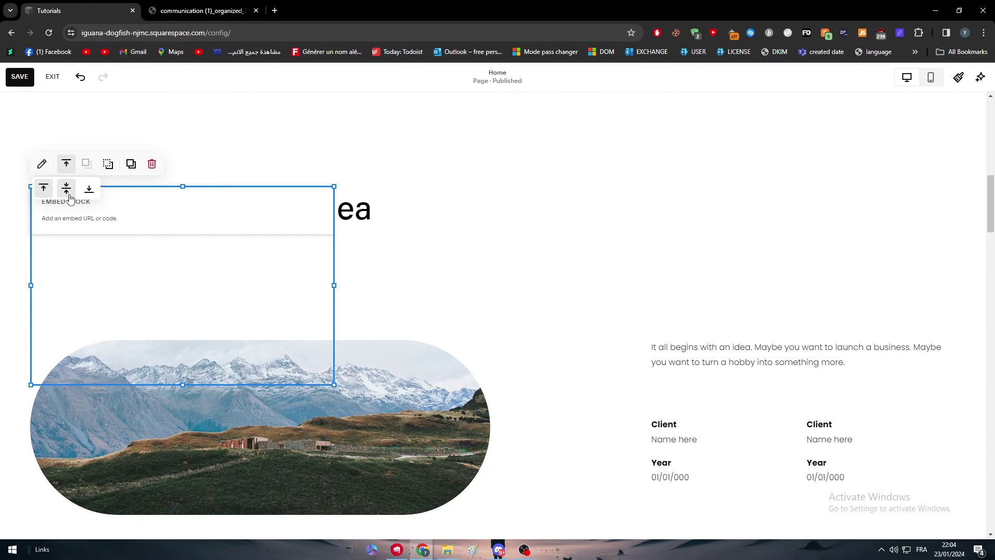
click(50, 169)
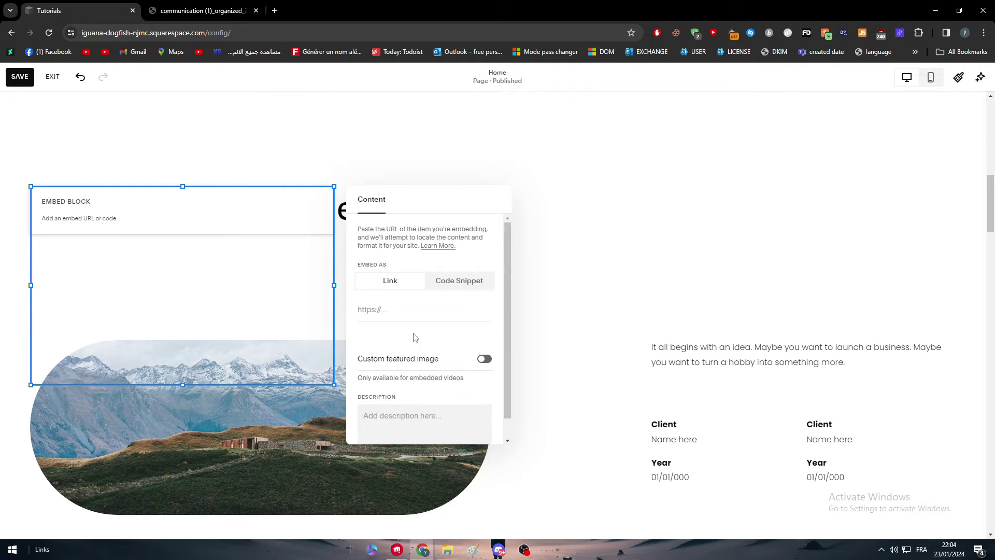
scroll(405, 340, down, 1)
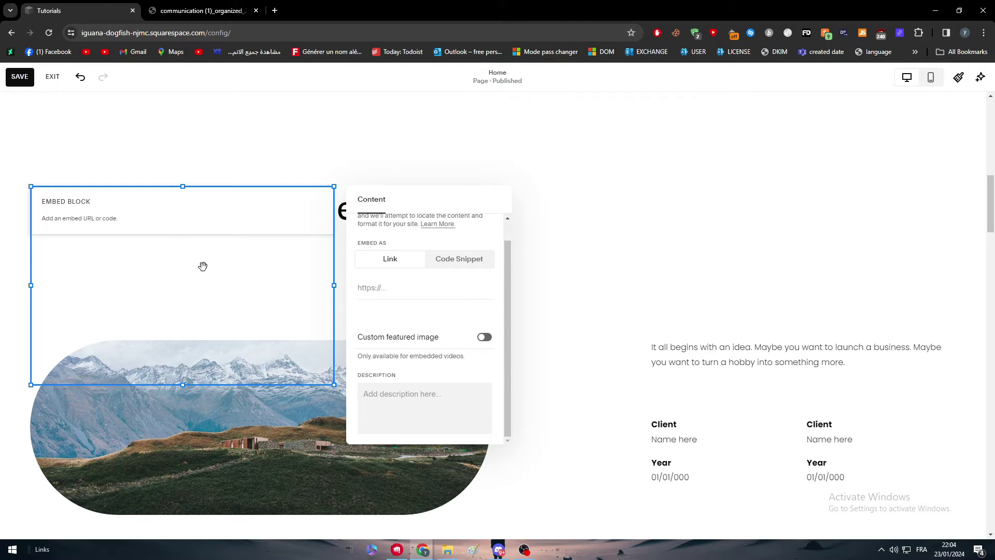
click(484, 337)
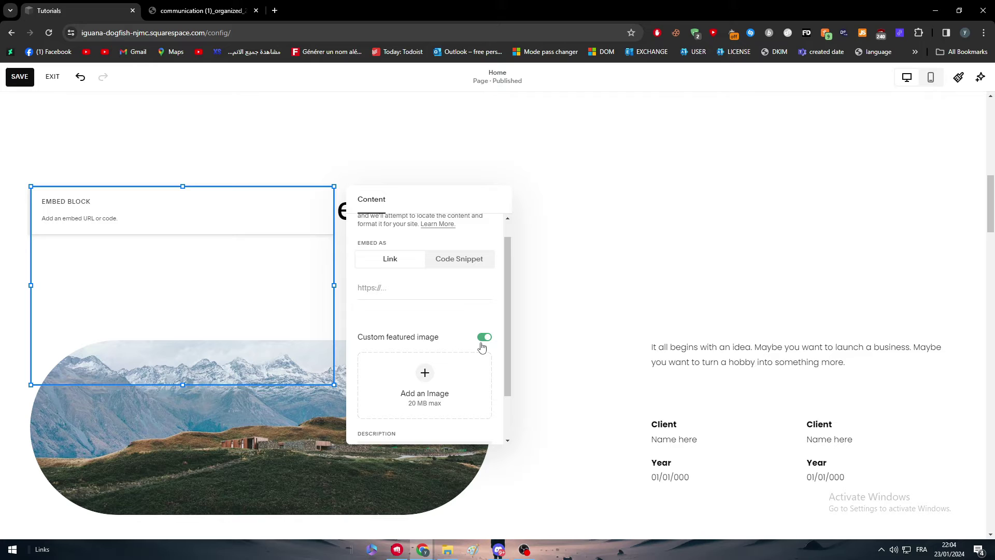
click(426, 374)
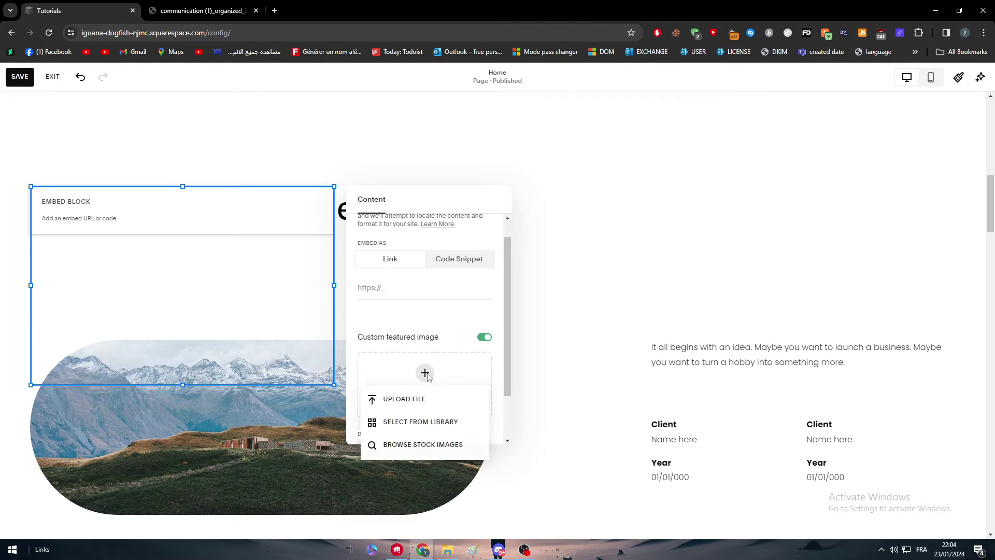
click(404, 400)
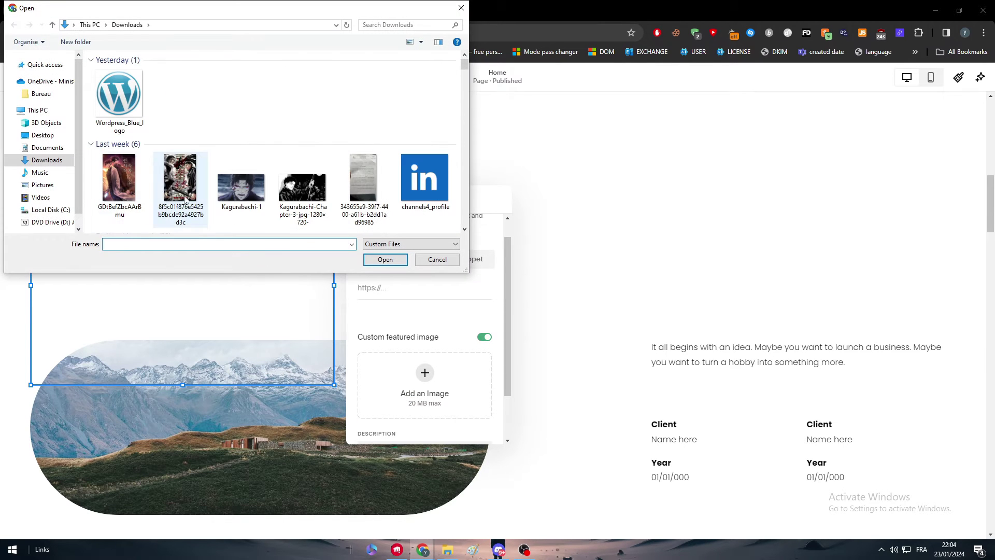
click(252, 198)
double_click(252, 197)
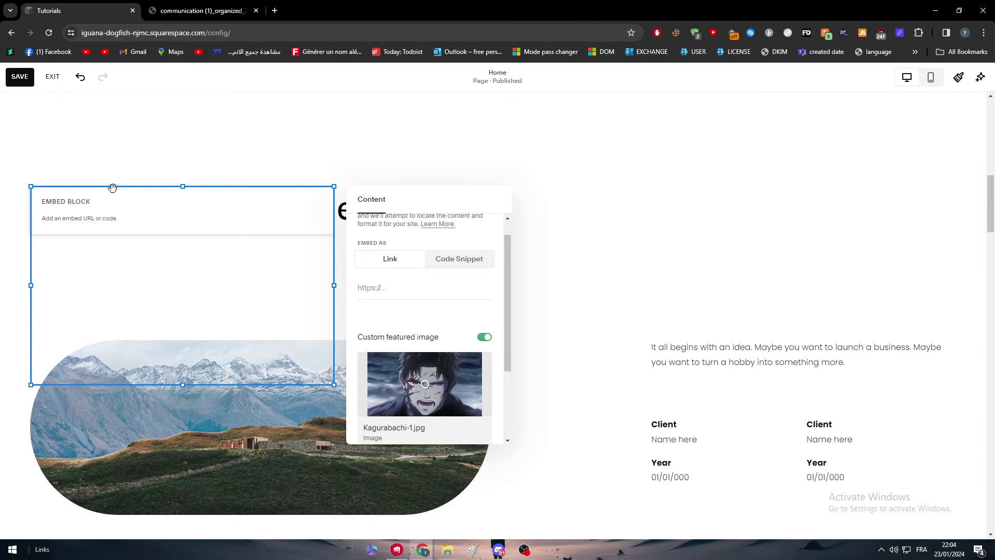
Step: Move the embed block to the top right of the section, over the paragraph
drag(133, 192, 697, 300)
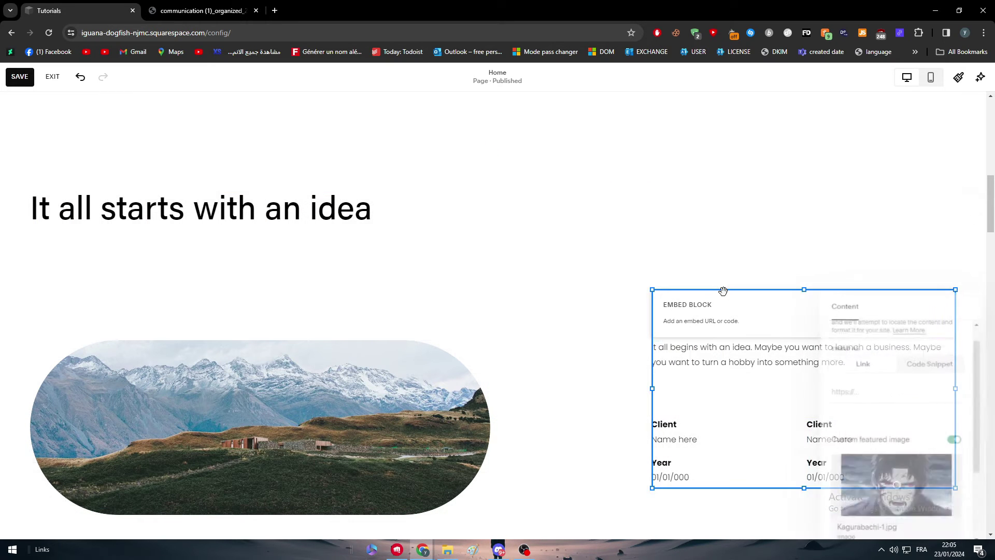
scroll(915, 389, up, 1)
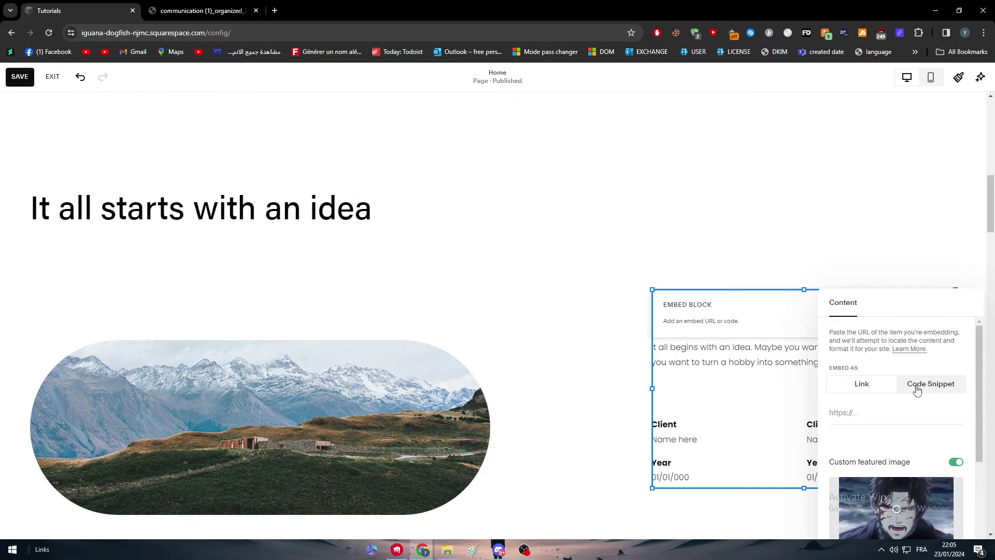
drag(917, 298, 564, 199)
scroll(551, 311, down, 3)
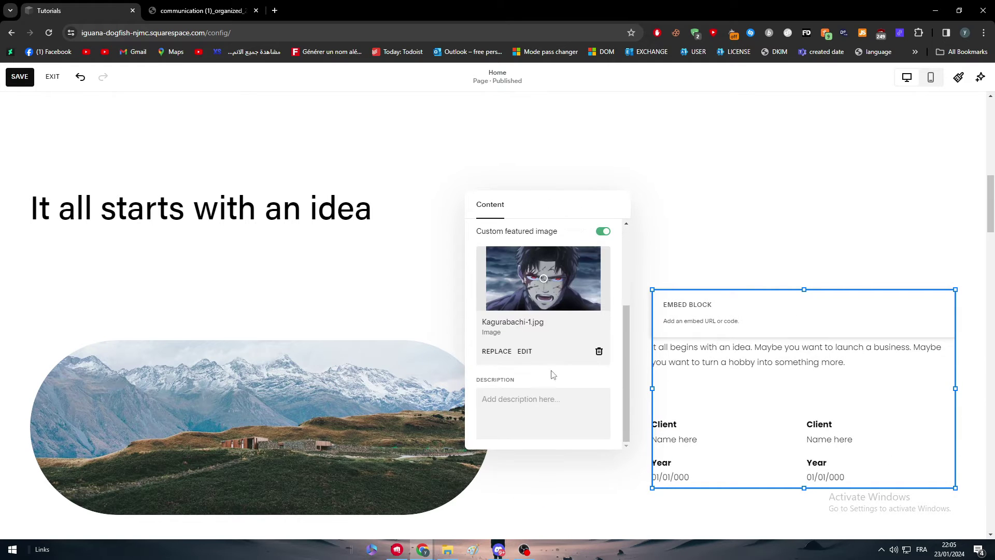
scroll(574, 346, up, 1)
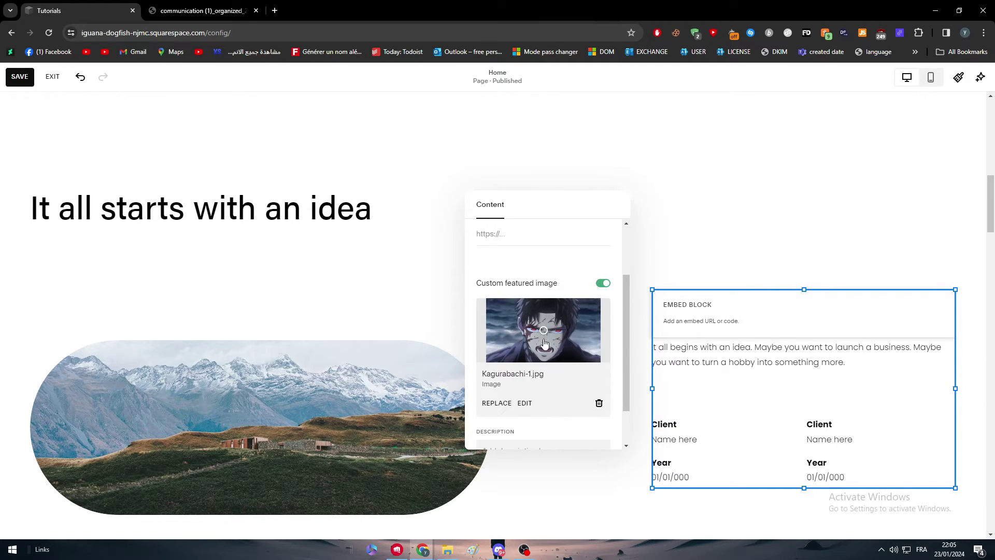
scroll(511, 392, up, 3)
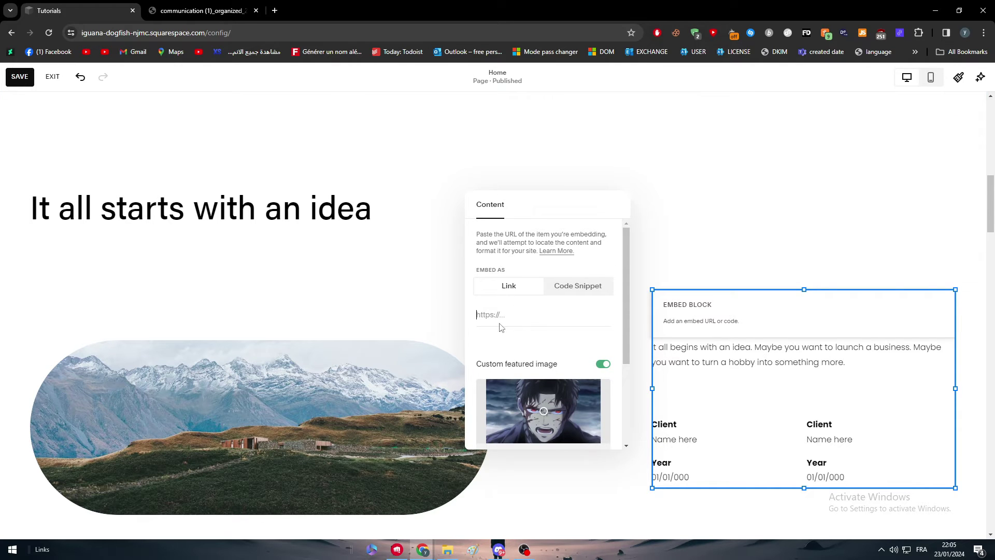
Step: Open a new browser tab and search Google for 'pdf page'
click(241, 6)
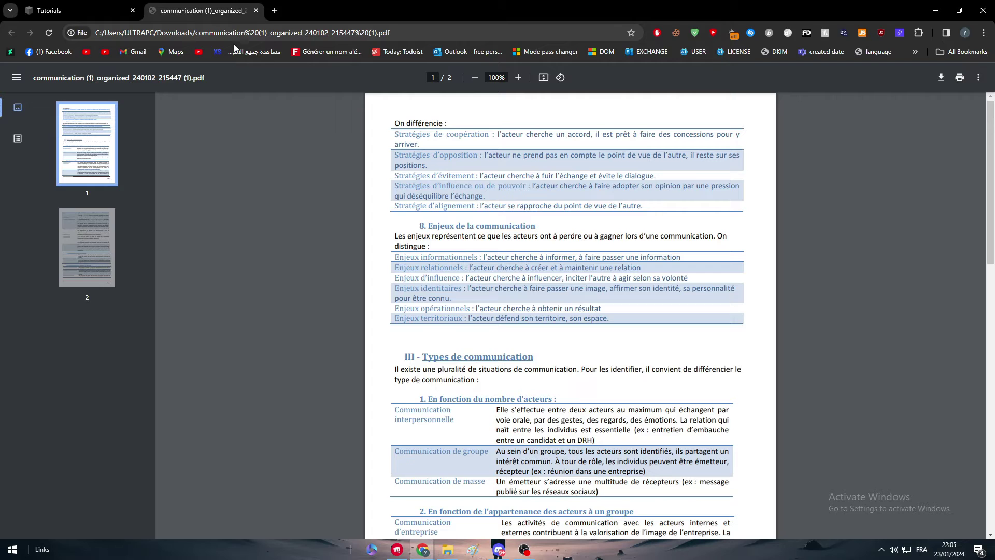
click(275, 10)
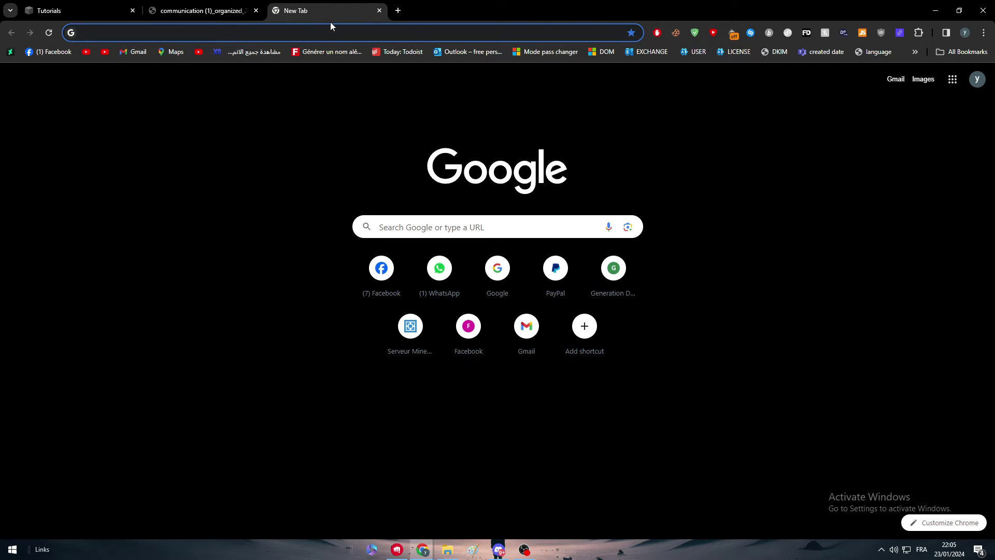
text(pdf page)
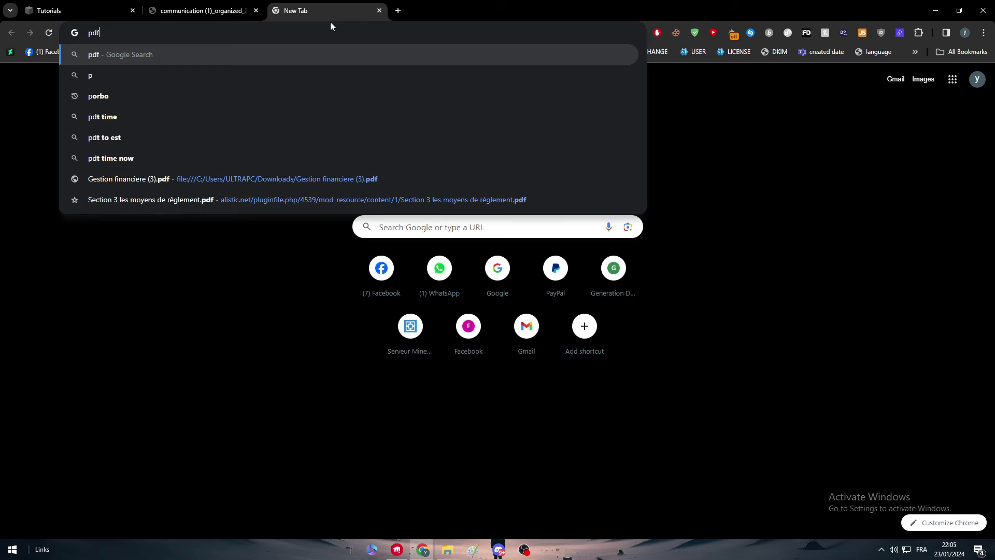
key(Return)
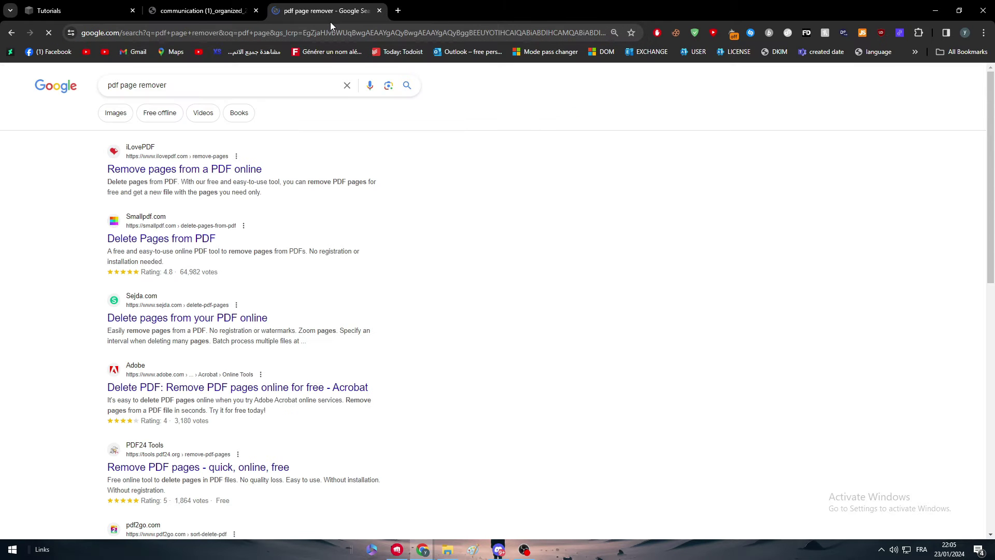
click(195, 87)
key(BackSpace)
key(BackSpace)
key(BackSpace)
key(BackSpace)
key(BackSpace)
key(BackSpace)
key(BackSpace)
key(Return)
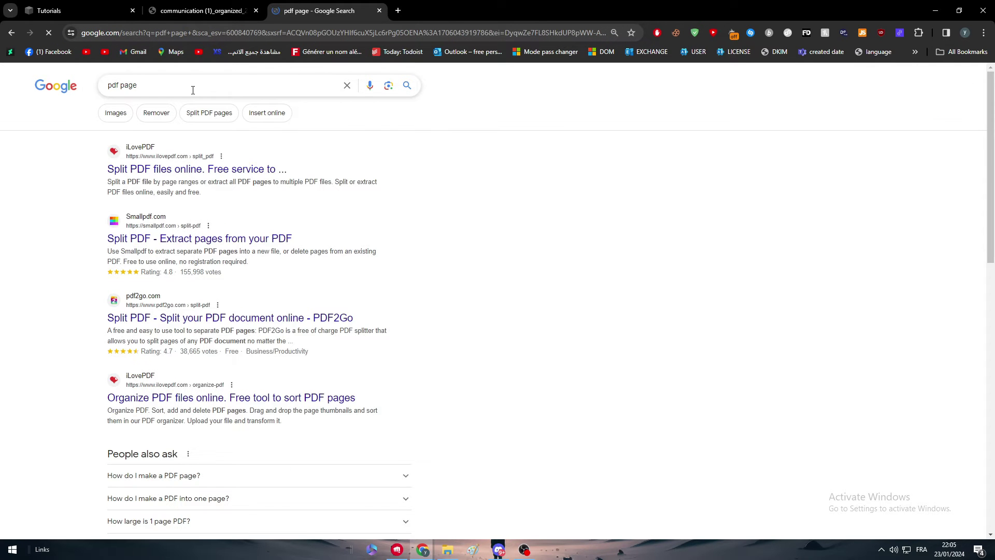
Step: Replace the query with 'google smart search' and run it
click(168, 83)
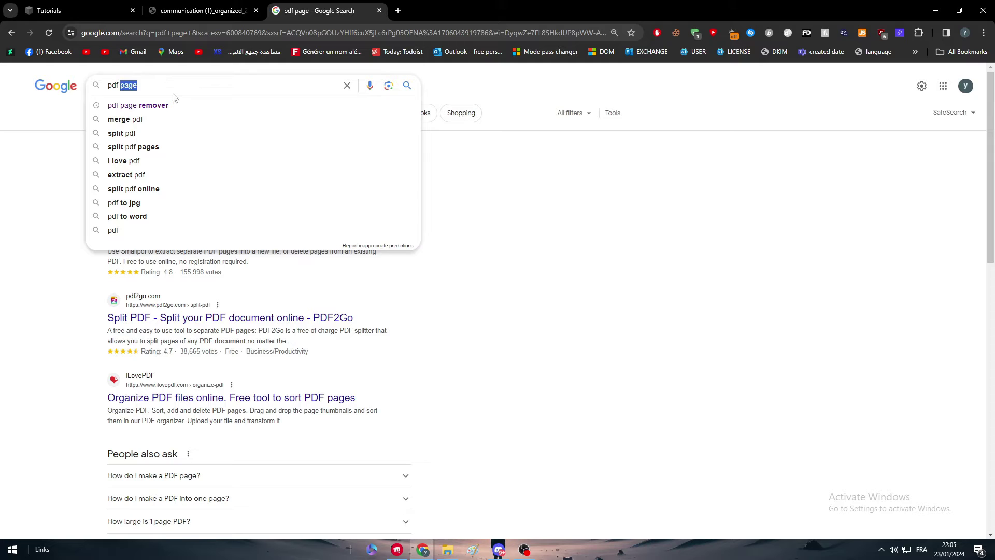
key(BackSpace)
key(BackSpace)
key(BackSpace)
key(BackSpace)
key(BackSpace)
text(google s)
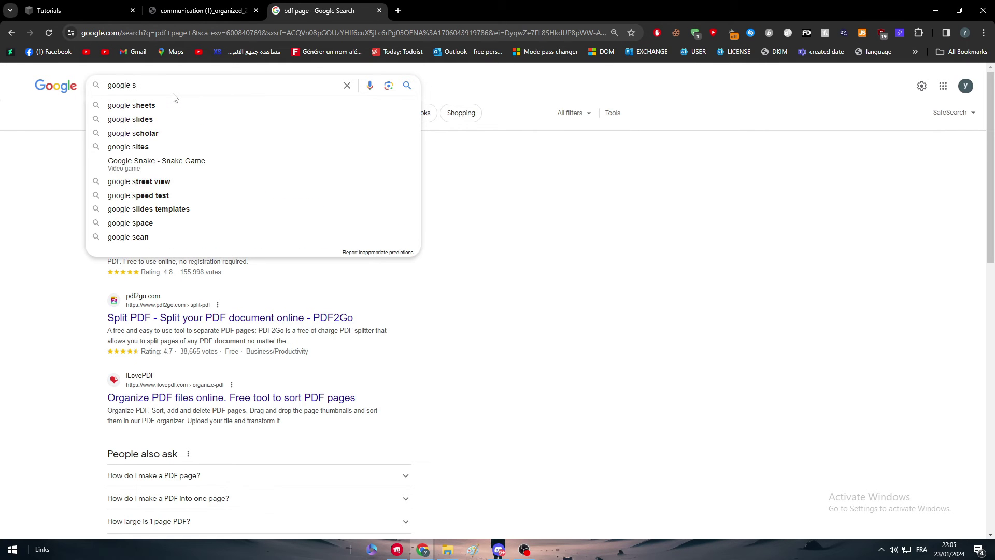
text(mart sew)
key(BackSpace)
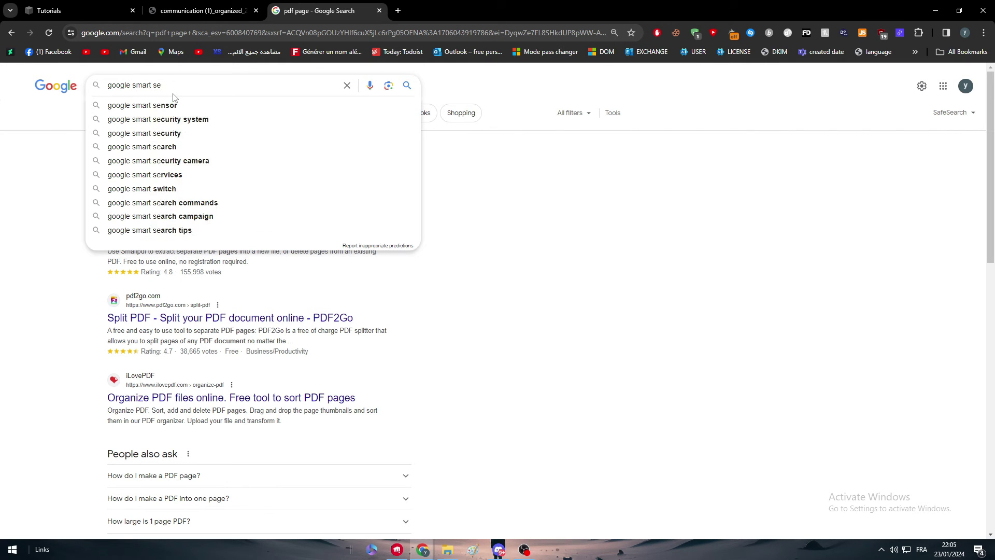
text(arch)
key(Return)
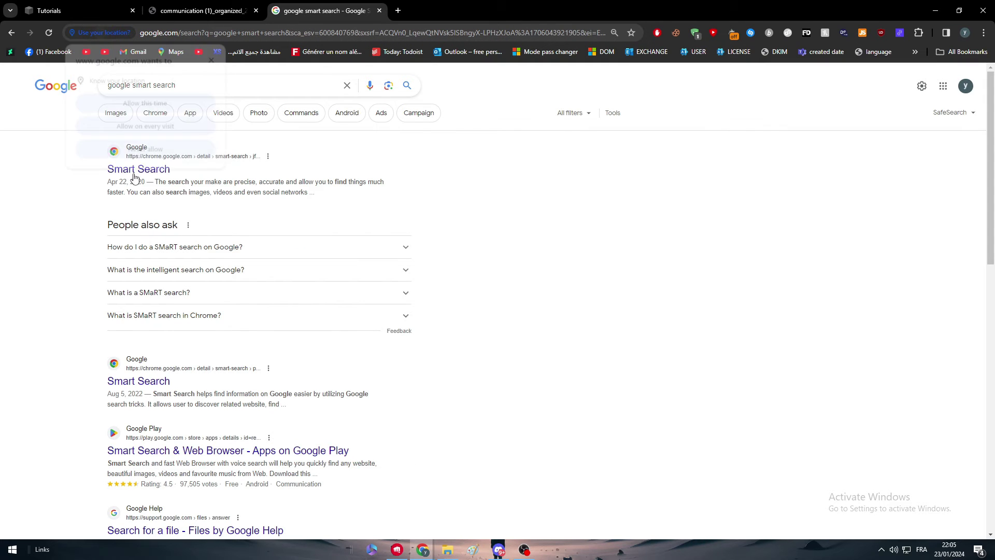
Step: Dismiss the location request and search for 'google advanced search' instead
click(234, 70)
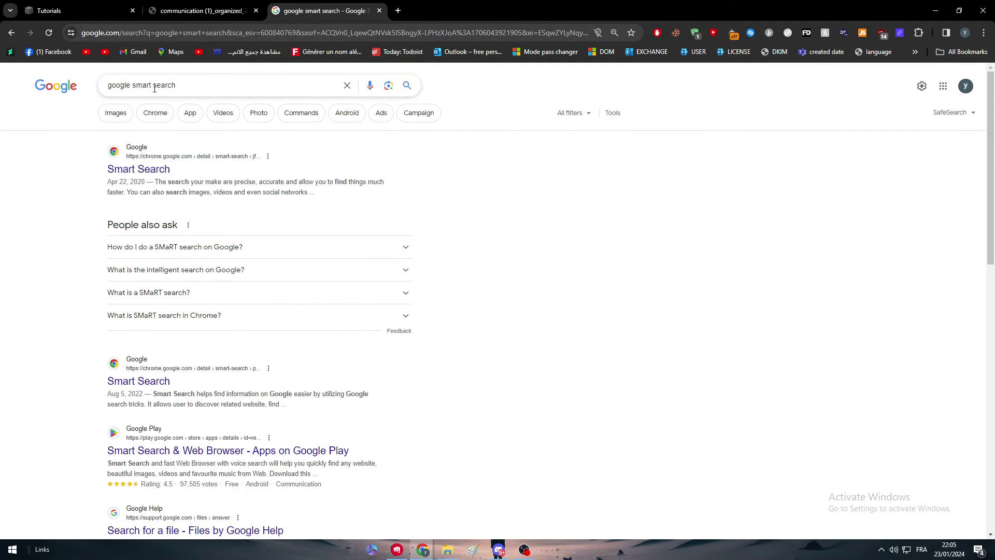
drag(136, 88, 132, 88)
text(adva,ced)
key(Return)
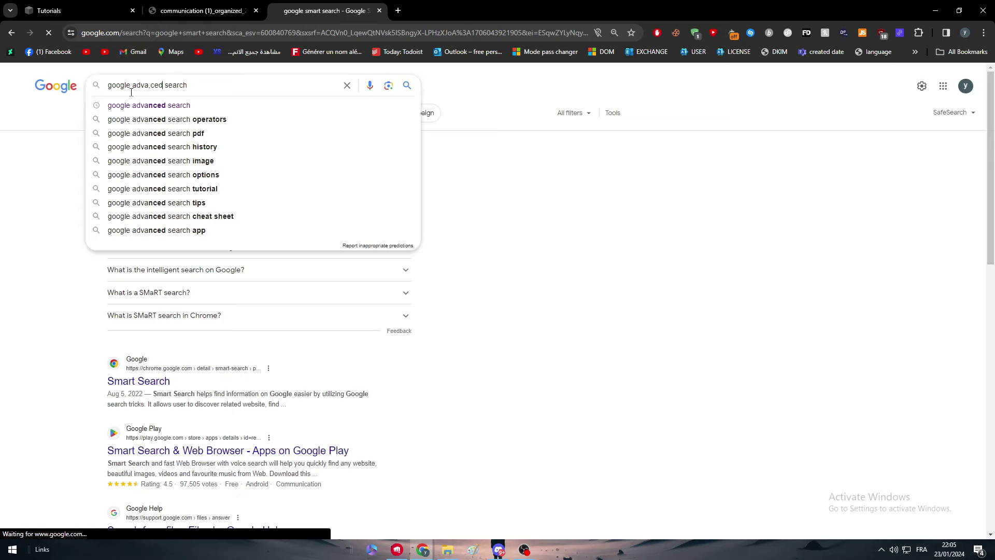
Step: Run a Google Advanced Search restricted to Adobe Acrobat PDF files
click(148, 203)
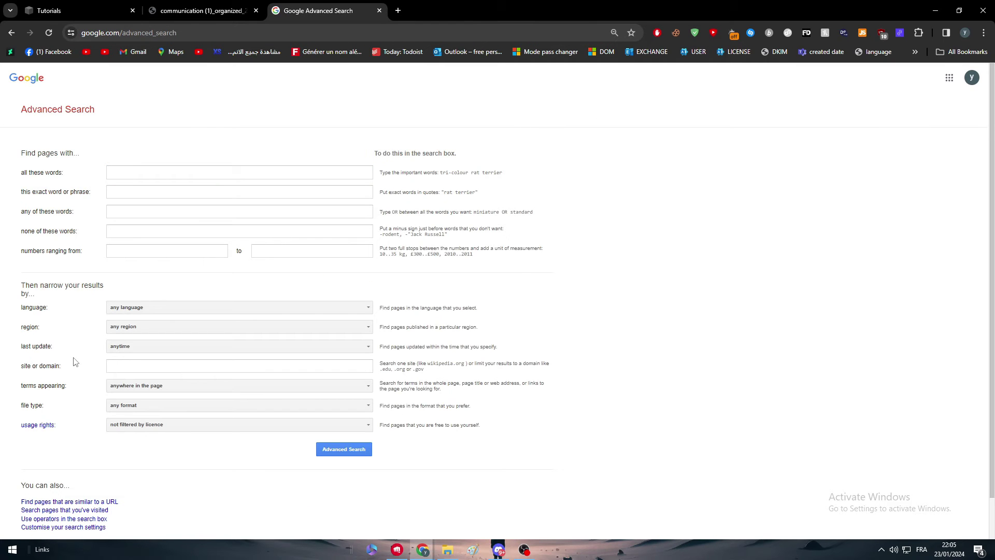
click(143, 408)
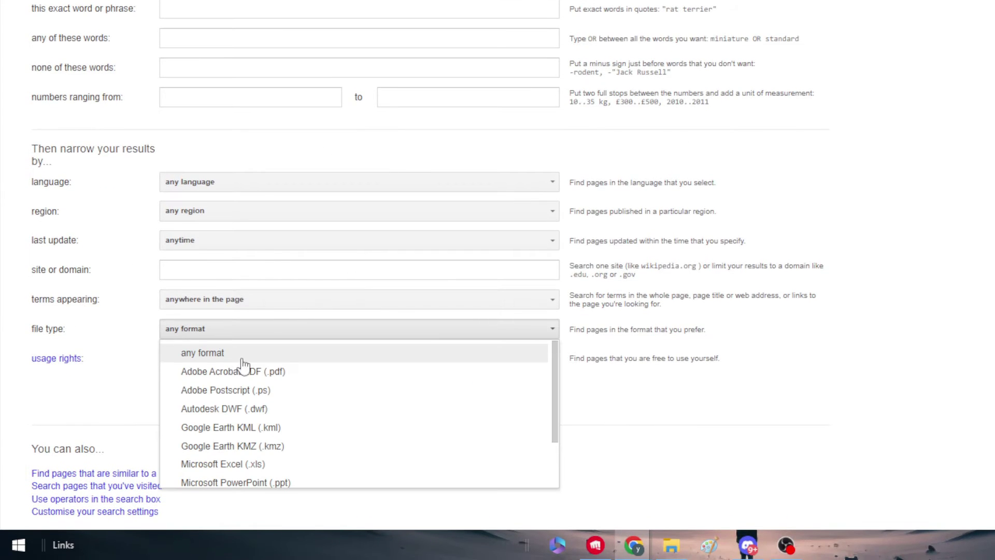
click(288, 372)
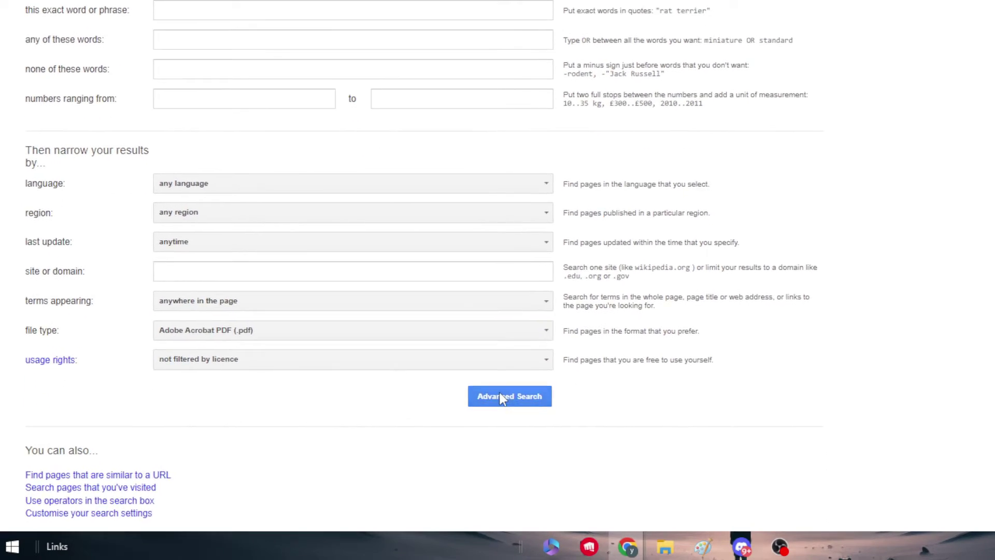
click(505, 398)
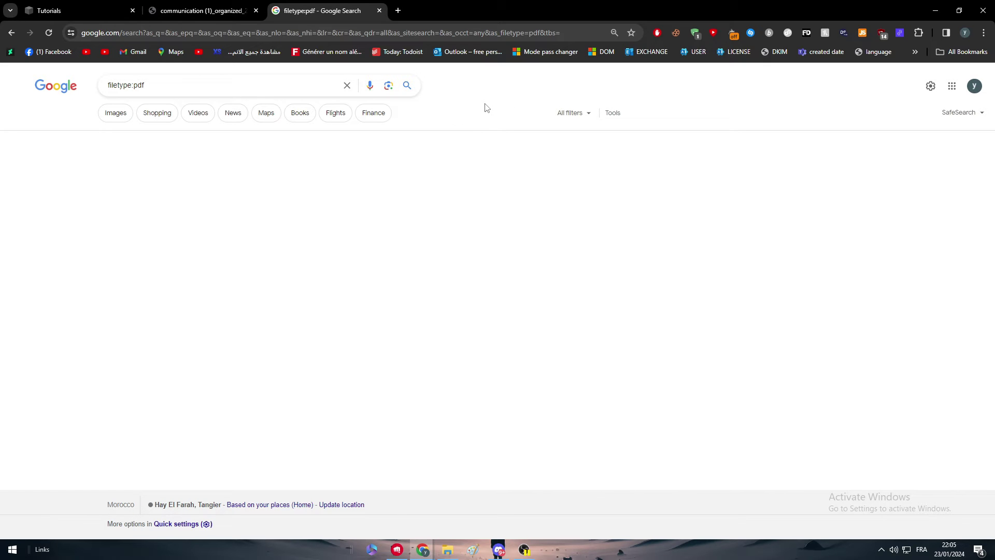
Step: Search PDFs for 'school' and open the RABAT BUSINESS SCHOOL brochure result
click(16, 33)
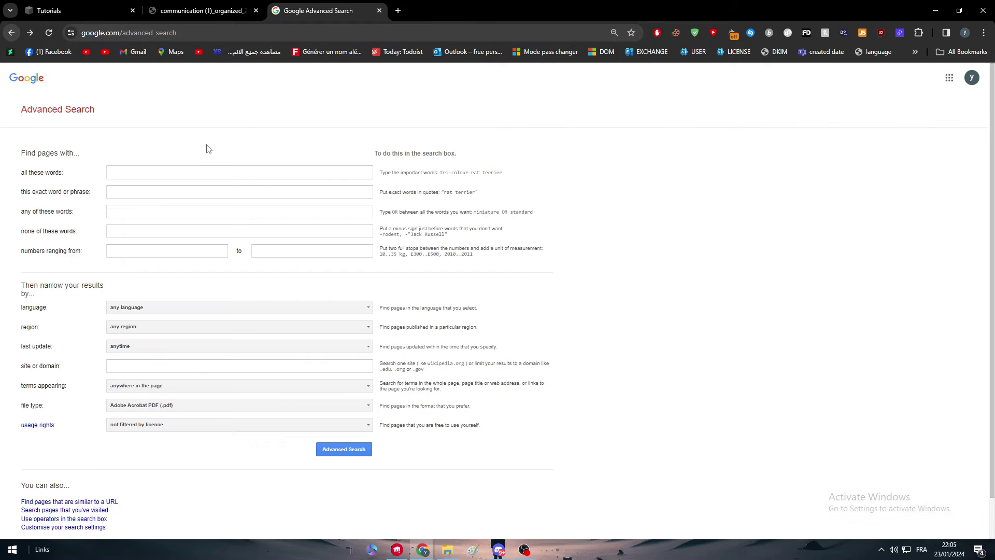
click(186, 172)
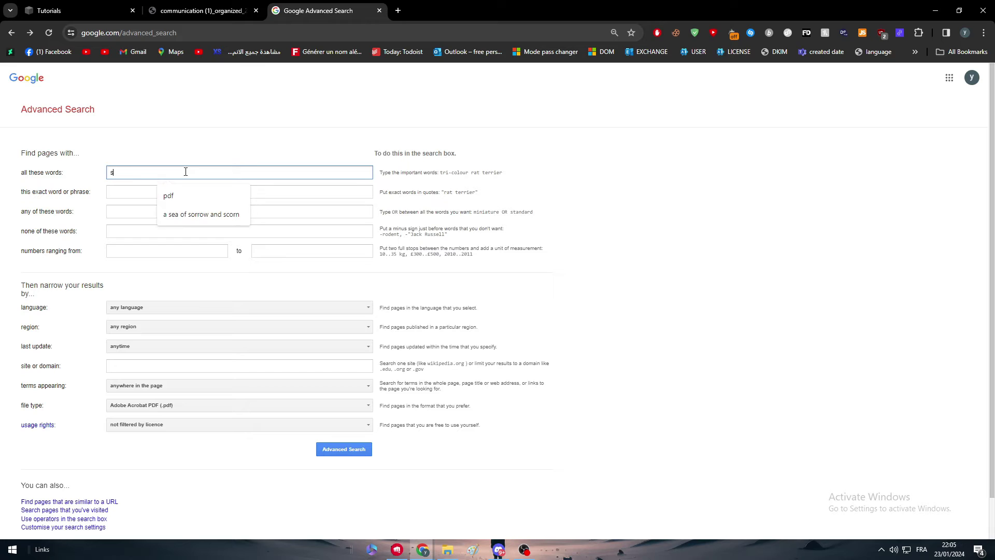
text(school)
key(Return)
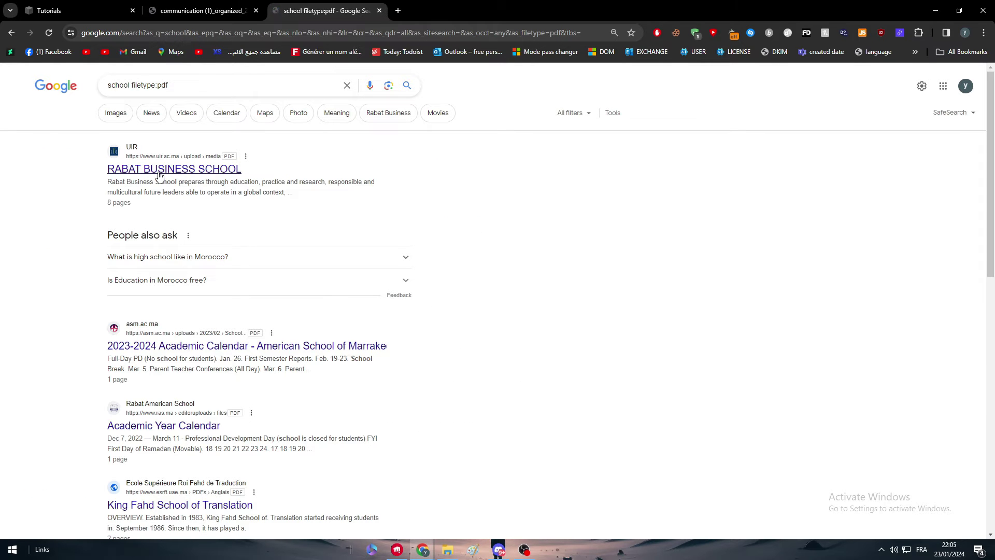
click(277, 165)
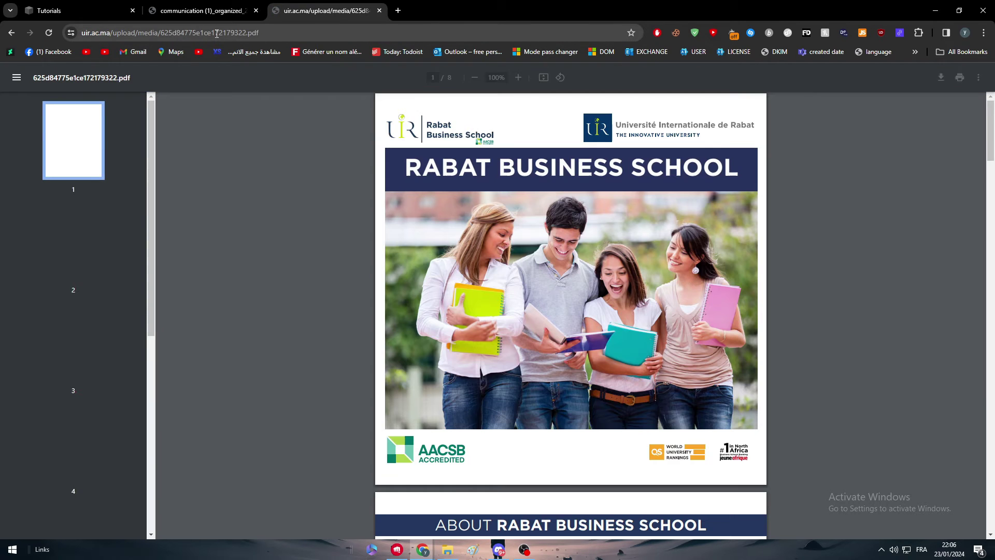
Step: Paste the Rabat Business School brochure's PDF link as the embed block's URL
click(76, 4)
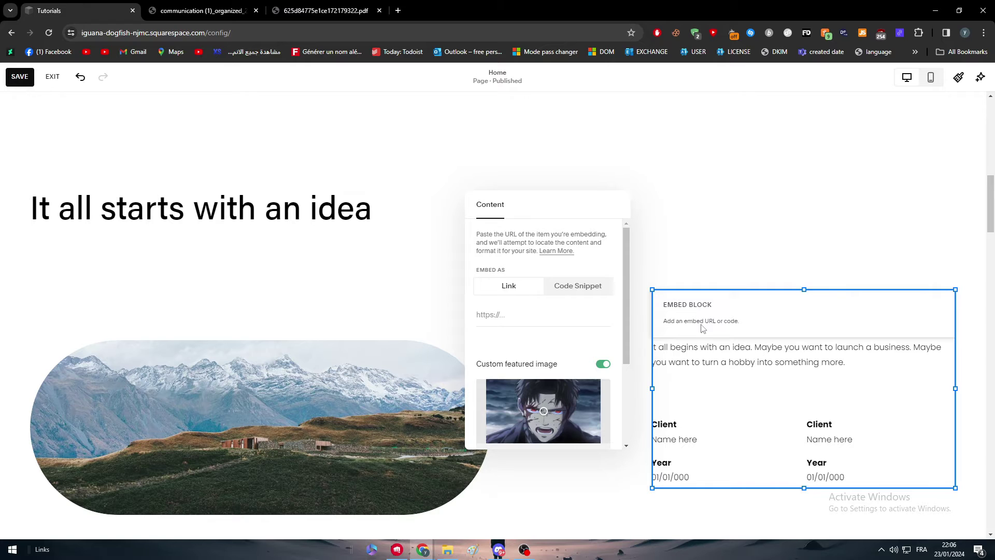
key(ctrl+v)
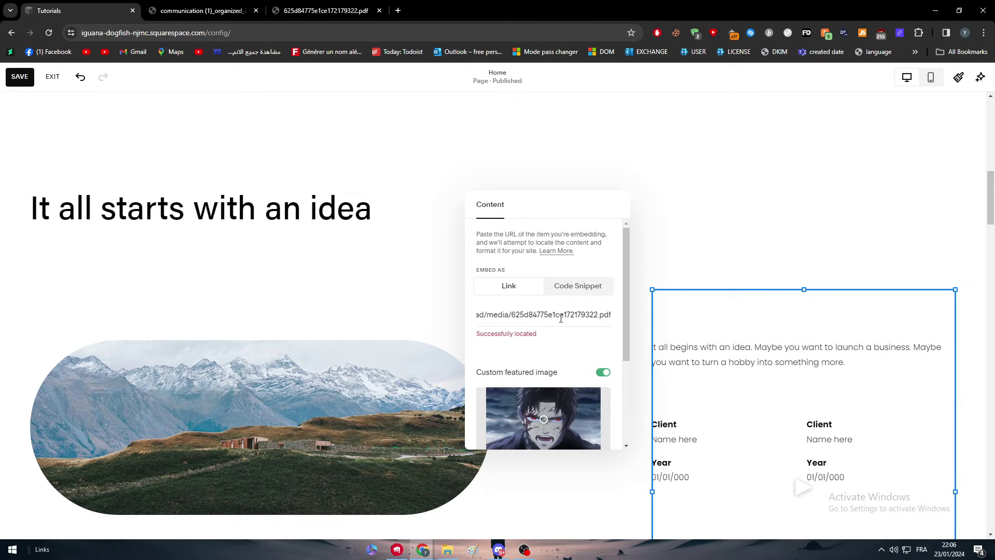
click(716, 228)
scroll(767, 373, down, 4)
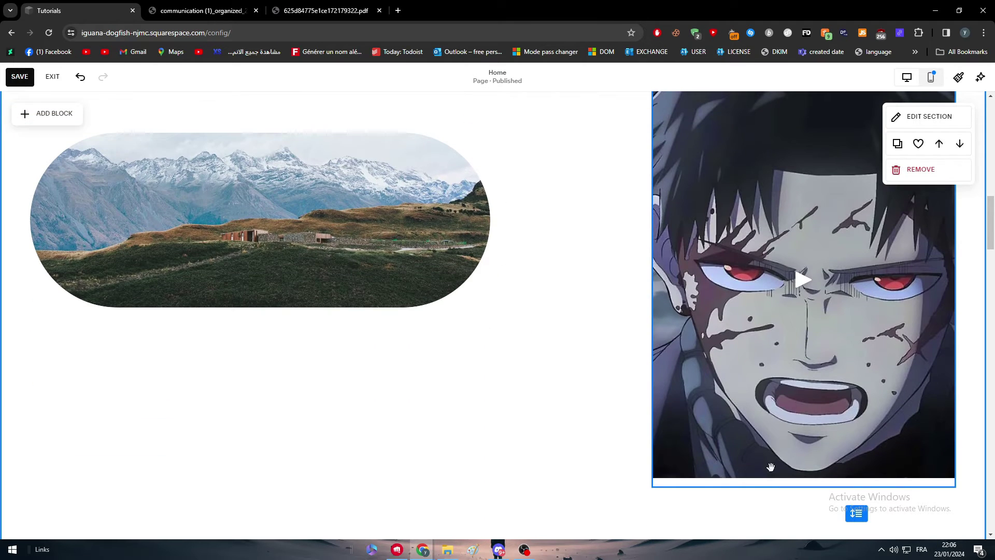
Step: Switch off the embed block's custom featured image so the brochure itself shows
click(779, 185)
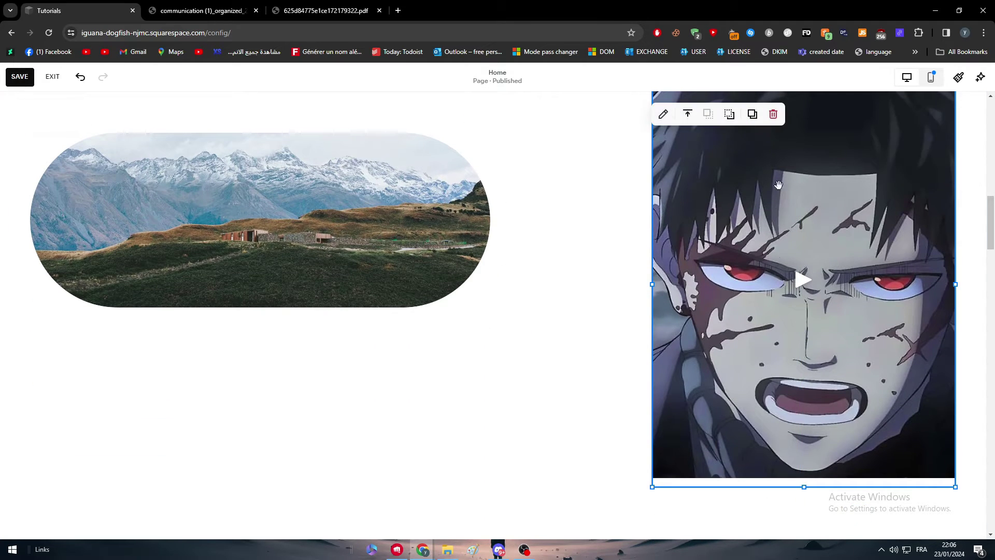
click(686, 119)
click(663, 115)
scroll(889, 259, down, 2)
scroll(928, 249, up, 2)
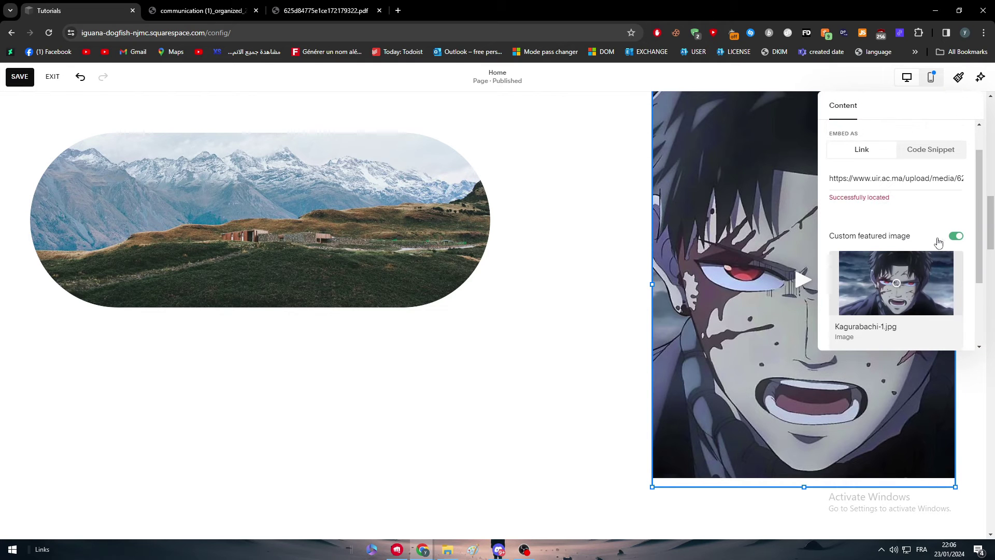
click(954, 237)
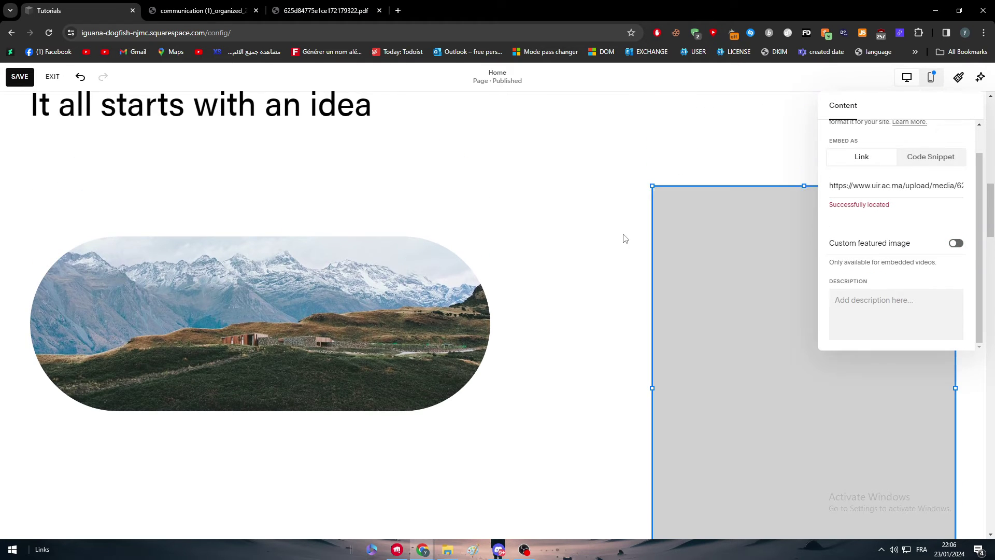
click(630, 237)
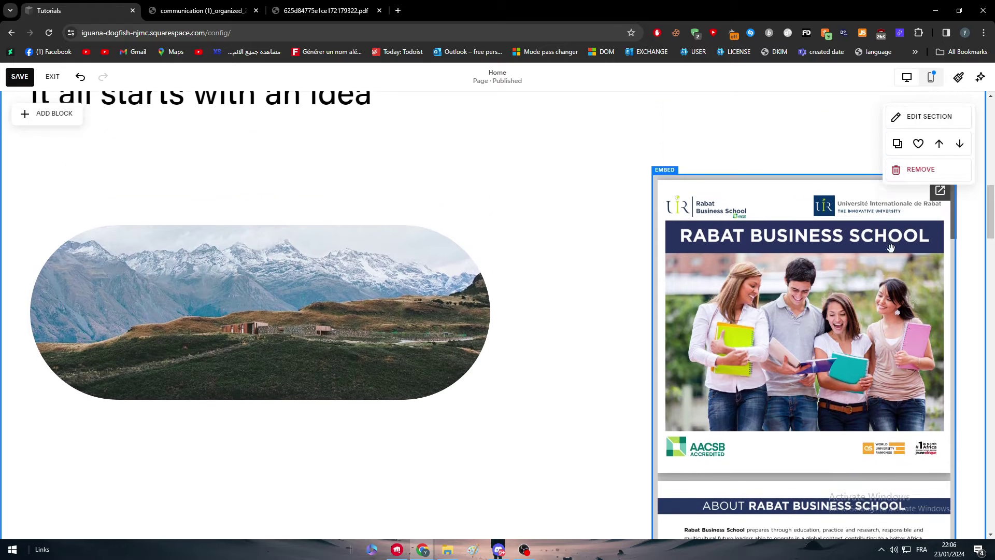
Step: Drag the brochure embed up and left beside the mountain image, then deselect it
drag(882, 183, 757, 146)
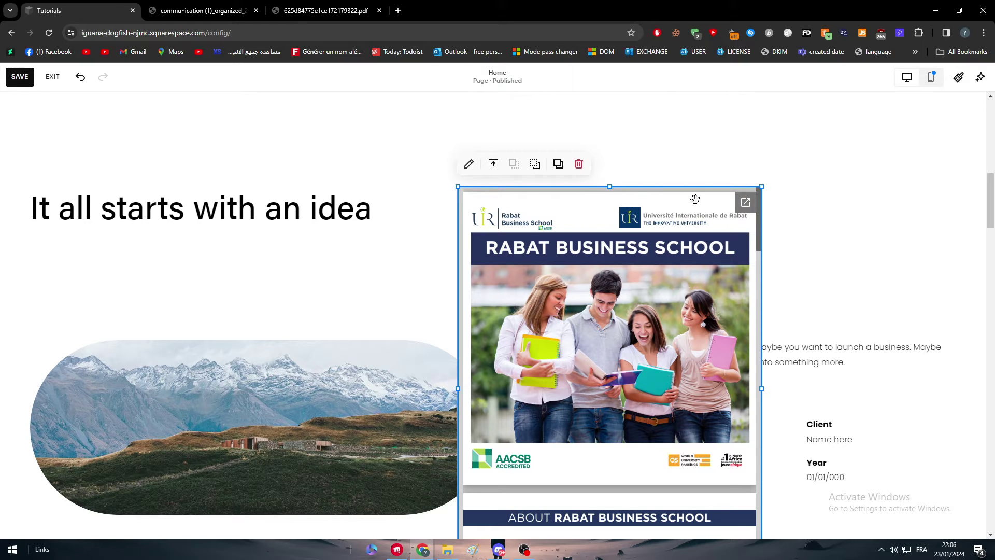
click(277, 134)
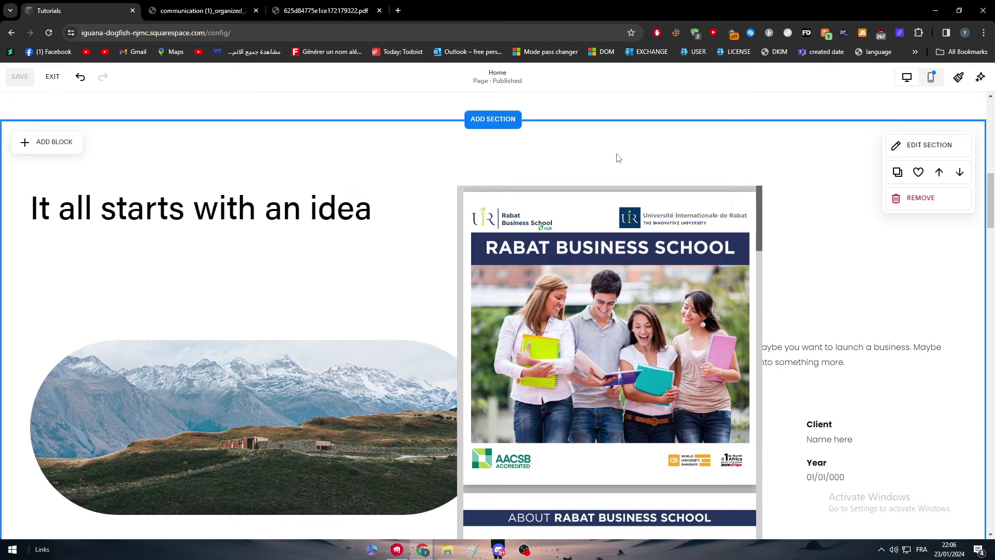
scroll(627, 221, down, 4)
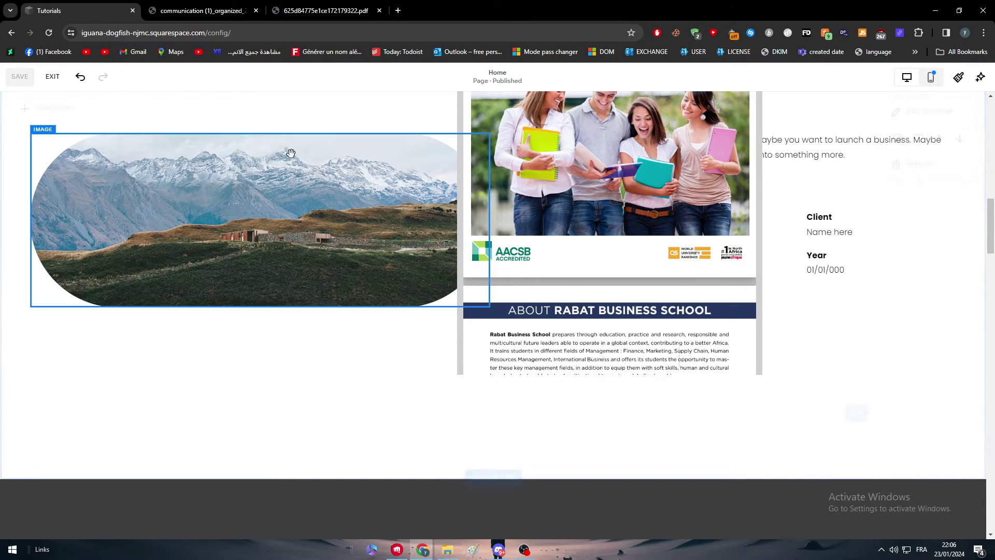
scroll(290, 153, up, 9)
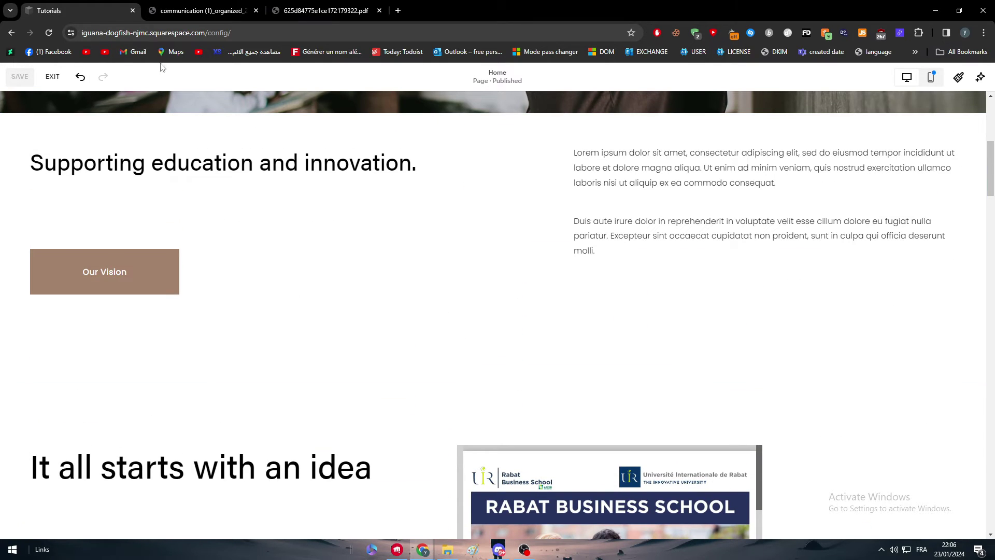
click(50, 77)
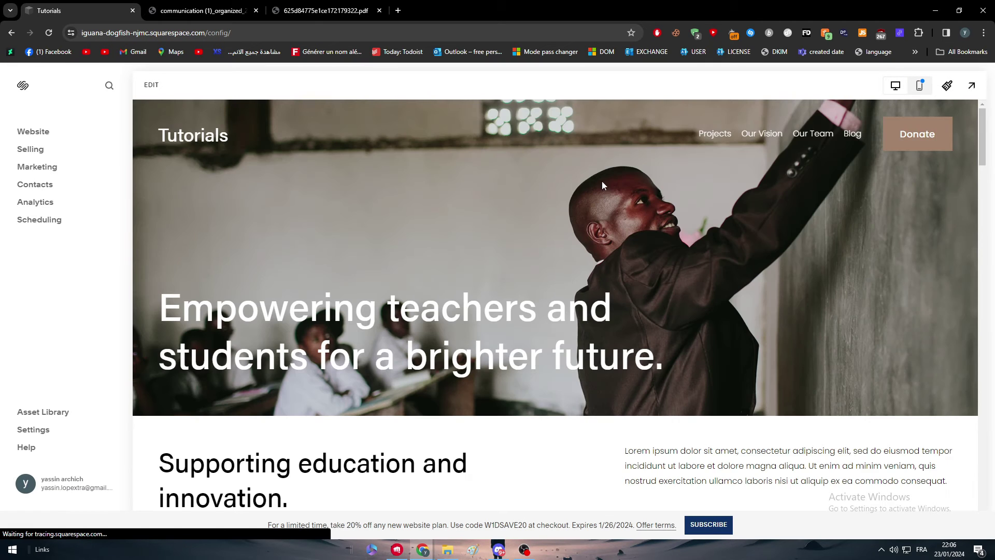
scroll(598, 304, down, 9)
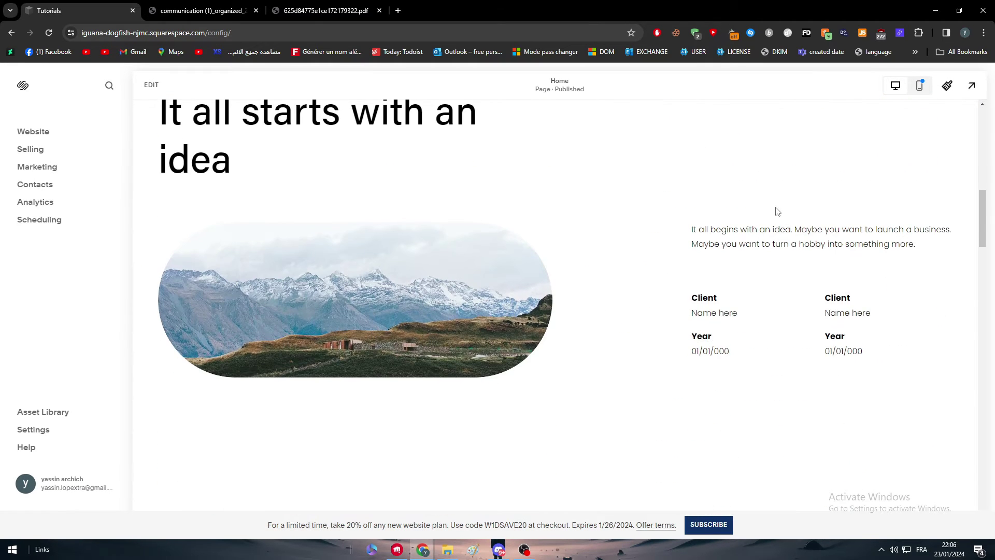
scroll(773, 202, down, 2)
scroll(700, 195, up, 7)
scroll(740, 275, down, 7)
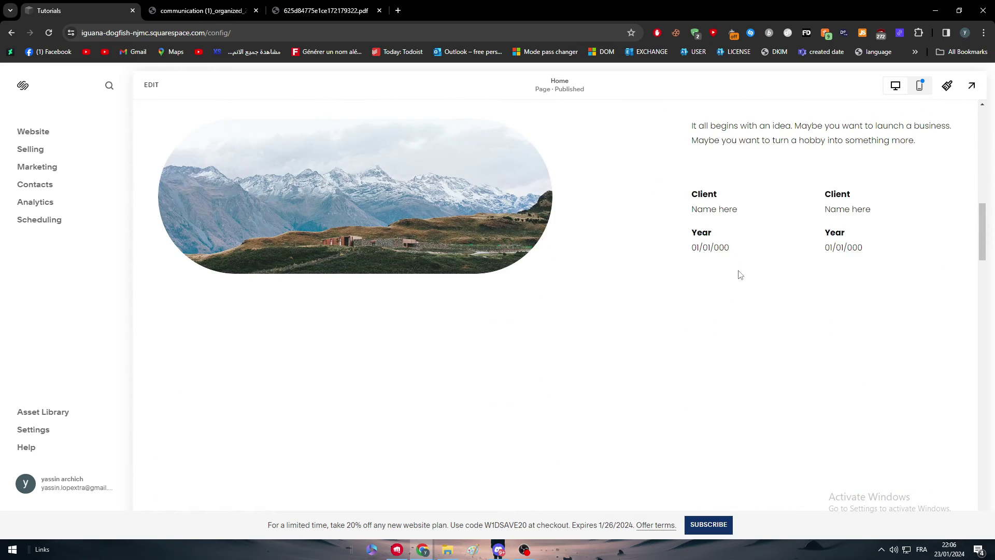
scroll(689, 318, down, 12)
scroll(760, 221, up, 10)
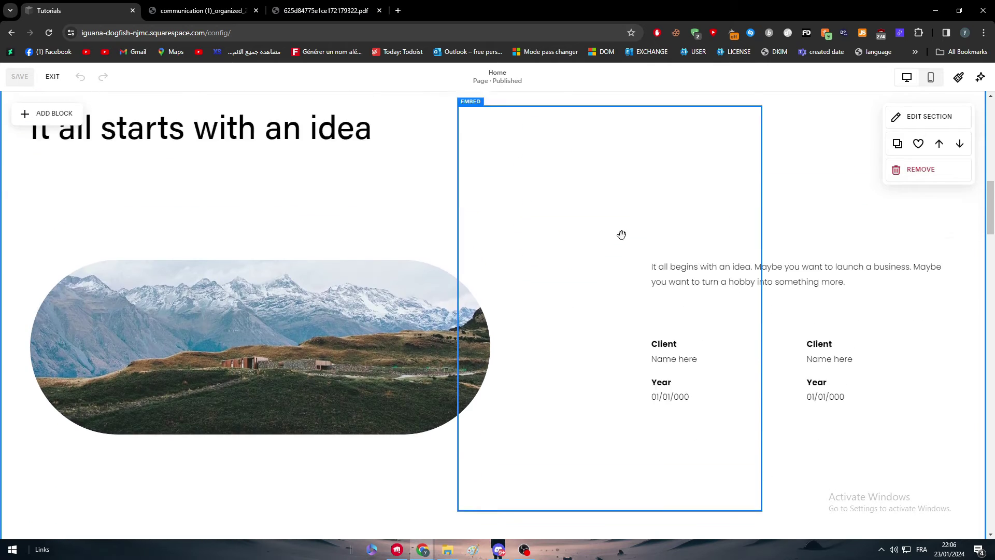
Step: Nudge the brochure embed rightward and delete the 'It all begins with an idea' paragraph
scroll(621, 235, up, 3)
click(638, 322)
drag(638, 321, 717, 331)
scroll(905, 292, down, 3)
click(905, 300)
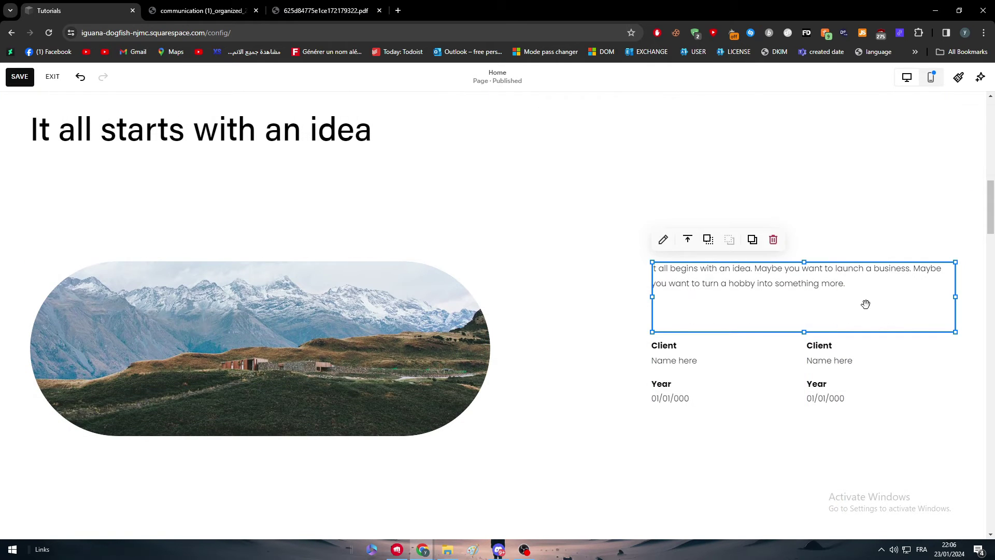
key(Delete)
Step: Remove the right-hand Client/Year block and confirm the deletion
click(829, 352)
click(881, 346)
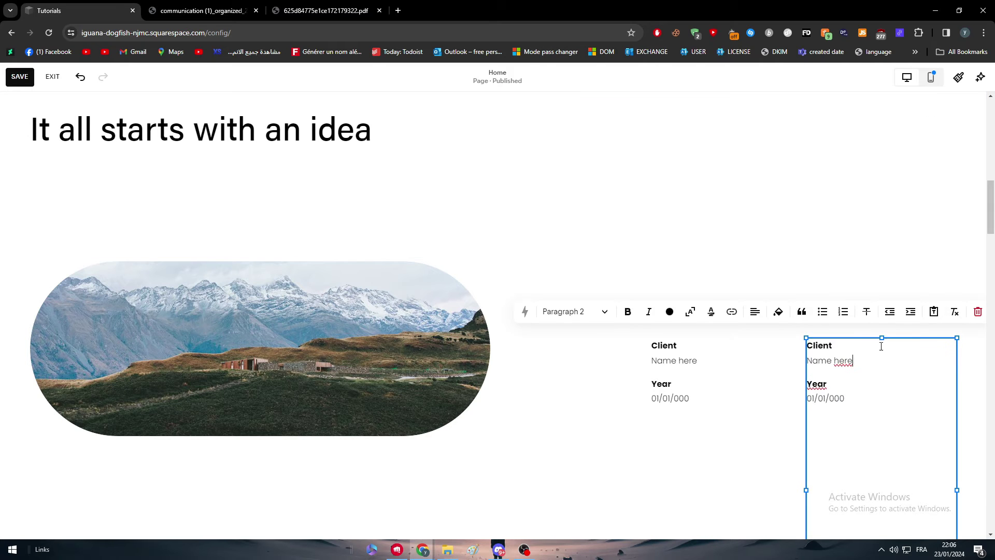
click(862, 337)
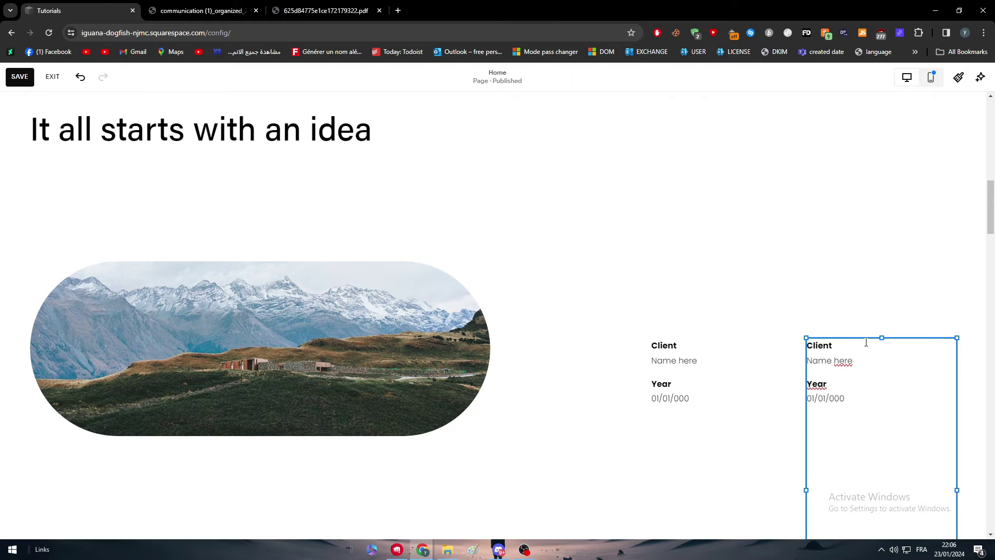
right_click(866, 342)
click(957, 311)
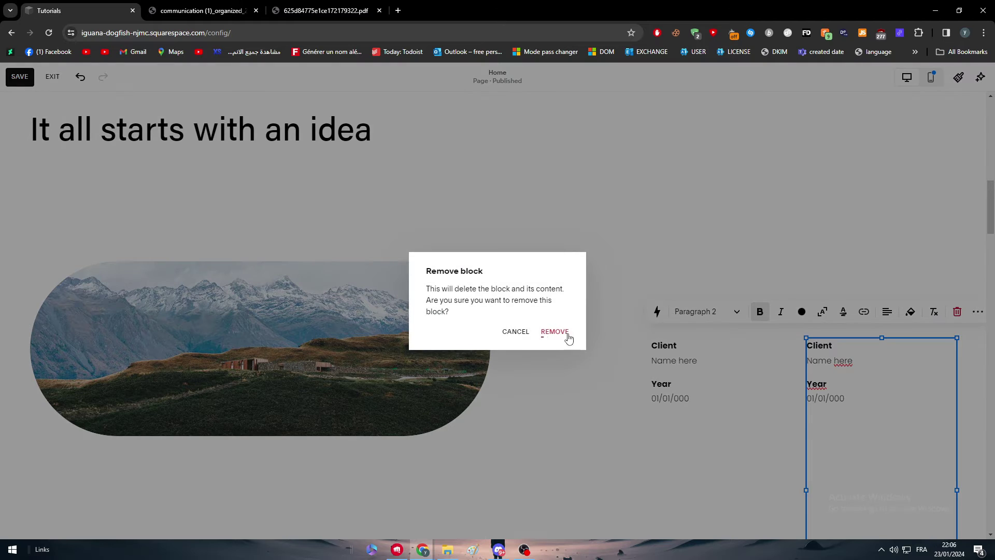
click(569, 337)
Step: Drag the brochure embed block to the section's top right
click(664, 363)
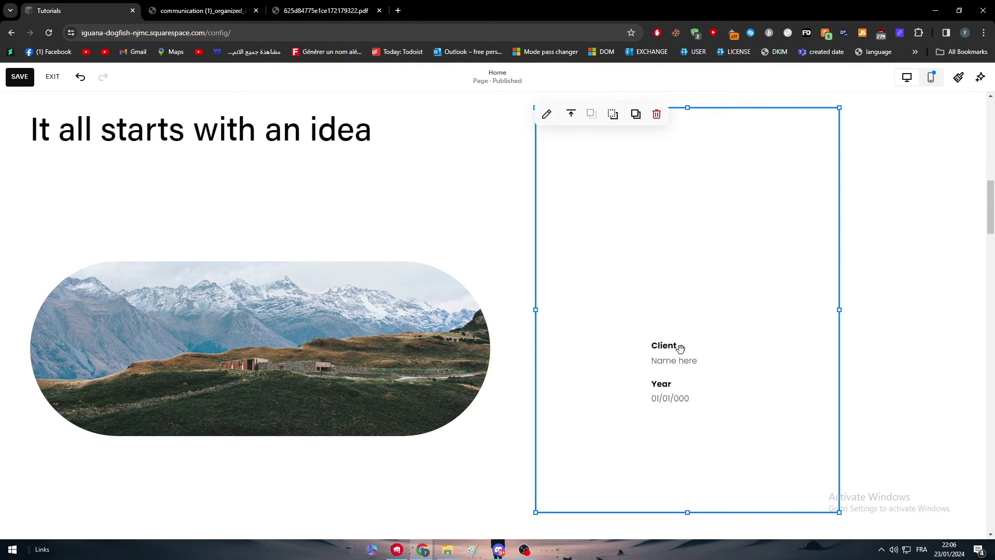
drag(668, 369, 687, 345)
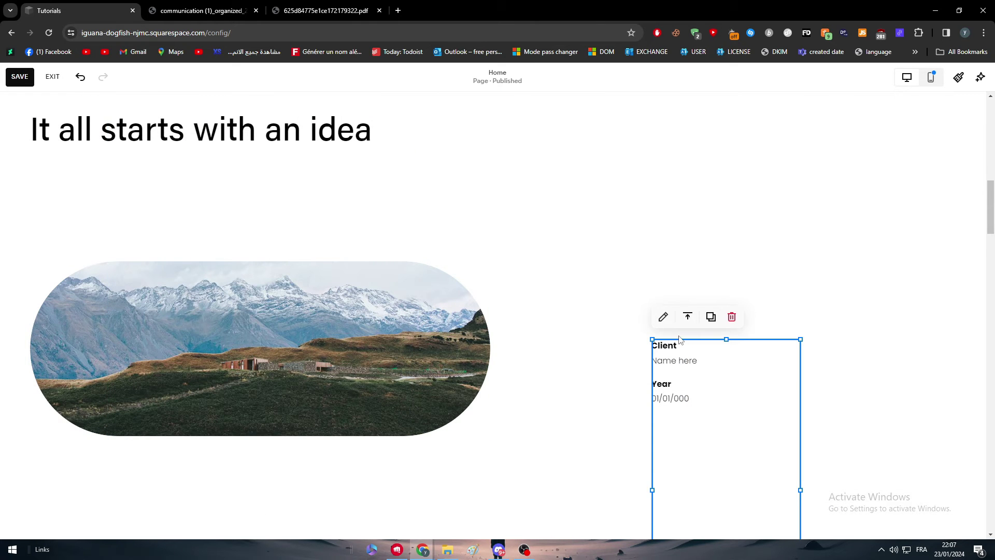
drag(726, 318, 781, 188)
click(667, 211)
Step: Review the embed block's content settings, then save the page
click(585, 114)
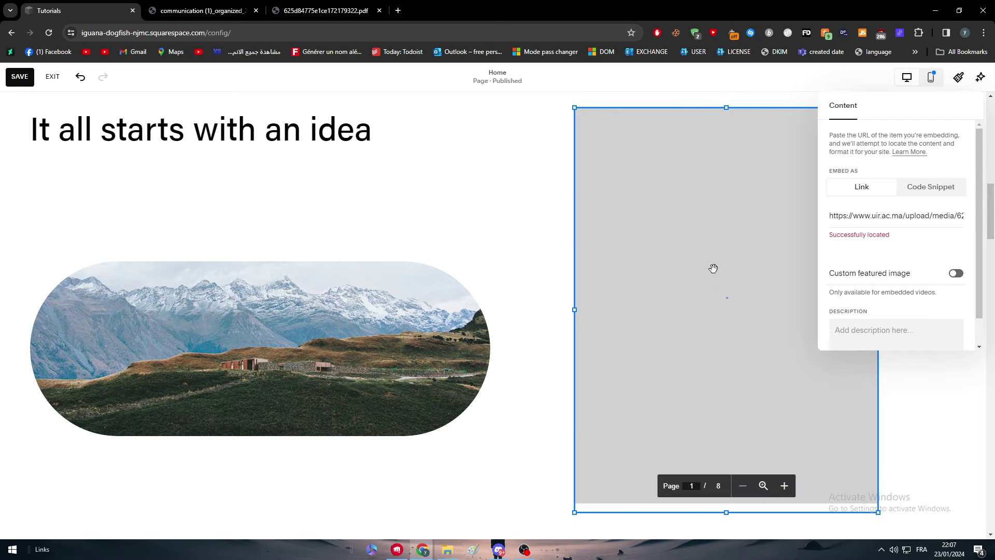
click(549, 258)
click(26, 77)
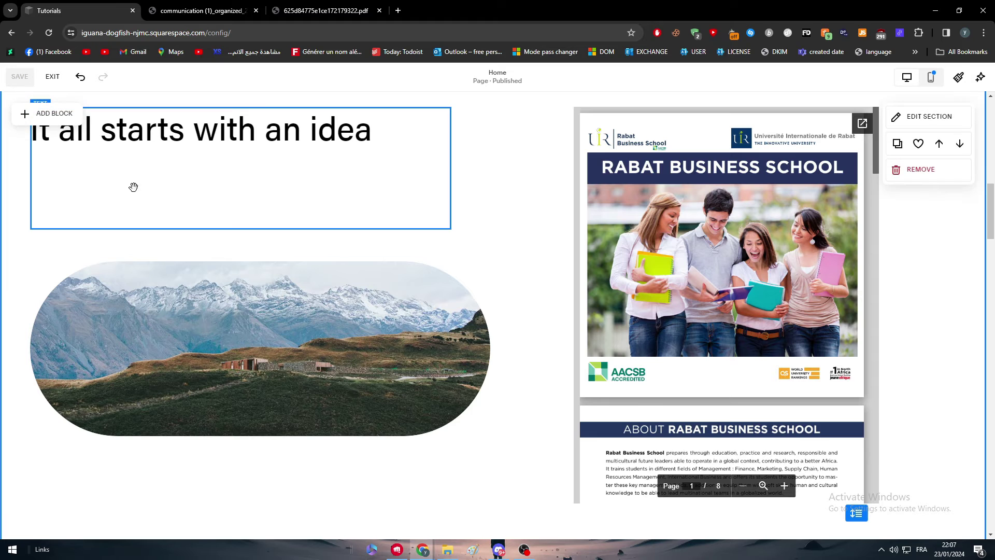
scroll(819, 242, down, 2)
scroll(840, 208, up, 4)
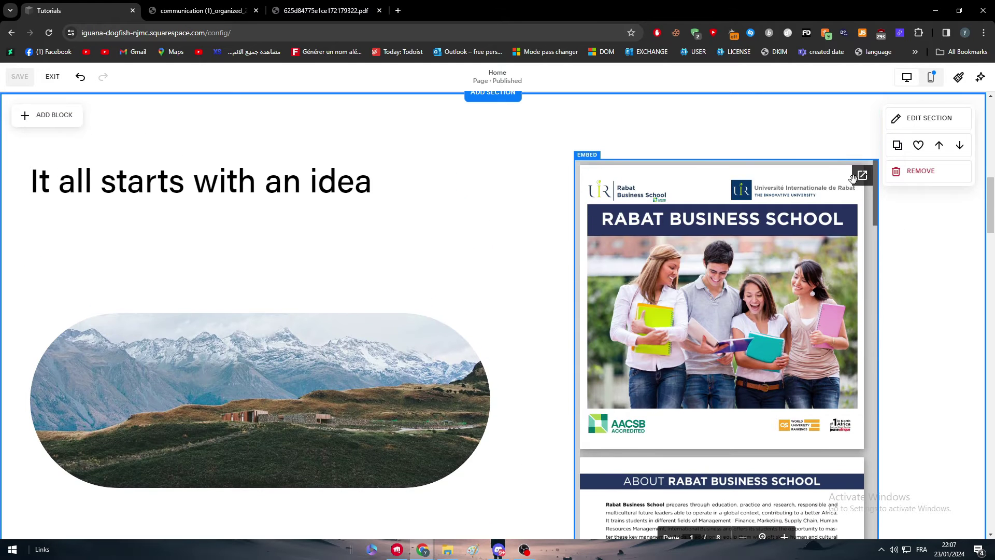
Step: Nudge the brochure embed down to align with the top-right heading
drag(873, 194, 869, 223)
scroll(855, 218, down, 3)
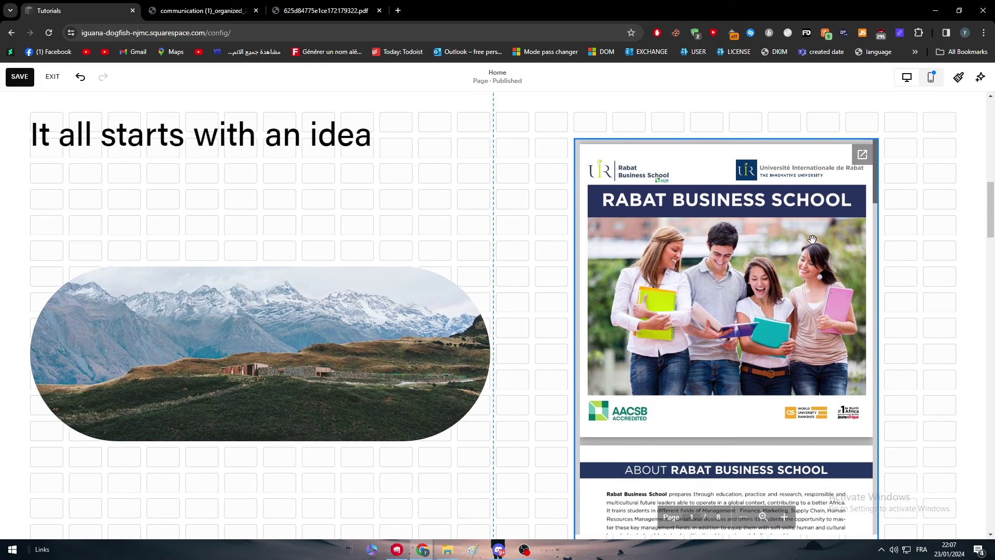
scroll(848, 209, up, 2)
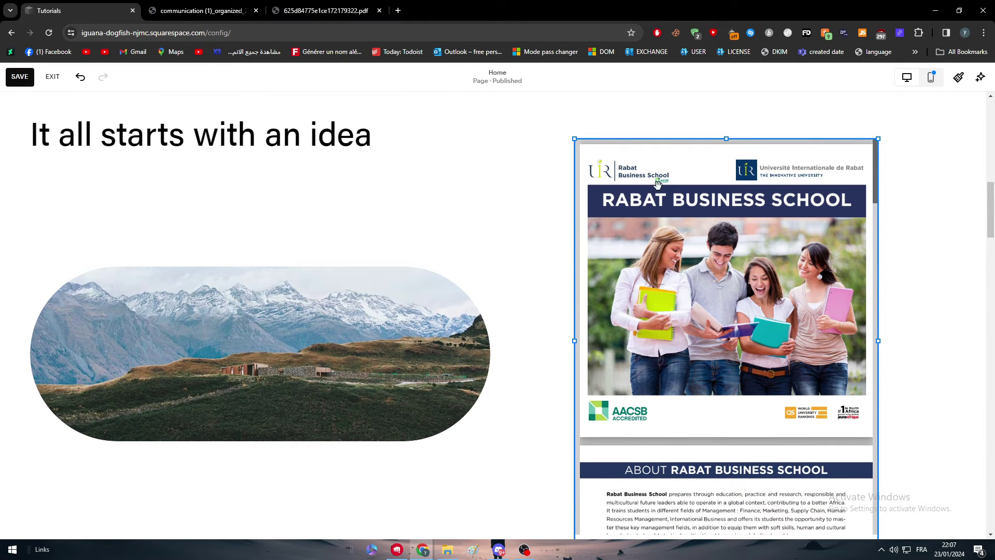
right_click(915, 202)
click(875, 149)
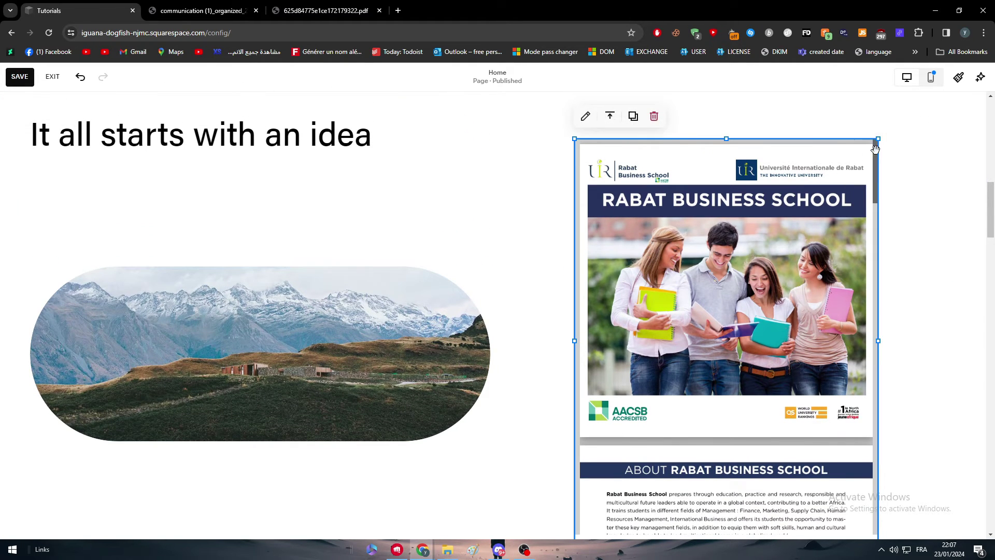
scroll(673, 251, down, 7)
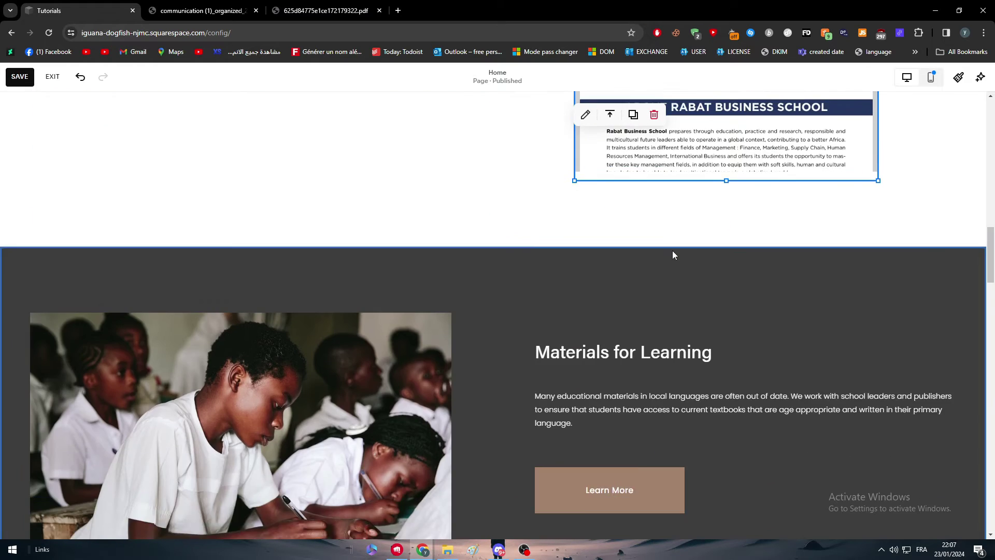
scroll(777, 270, up, 5)
click(899, 270)
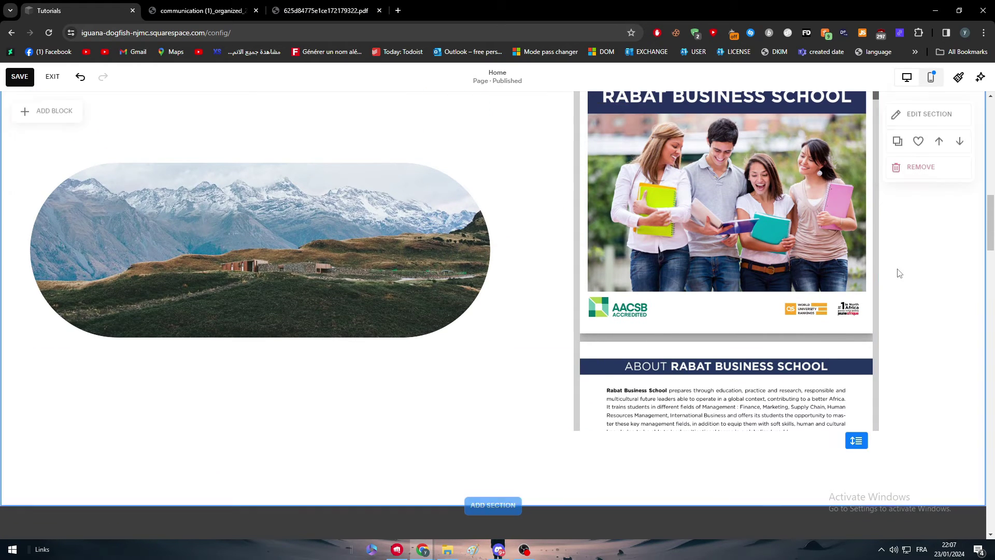
Step: Save the page again with the repositioned embed
scroll(902, 269, up, 2)
scroll(229, 167, up, 1)
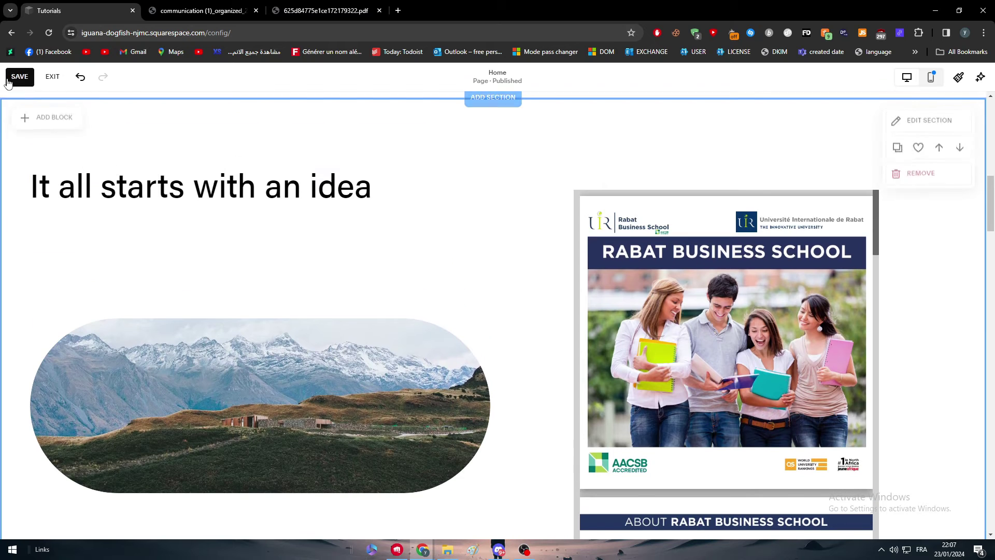
click(11, 78)
scroll(75, 116, up, 12)
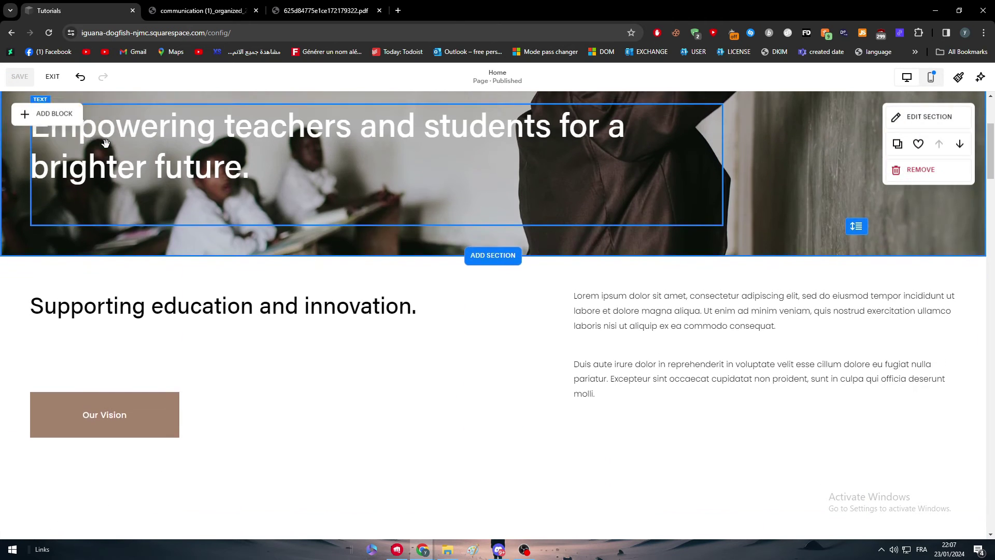
key(Escape)
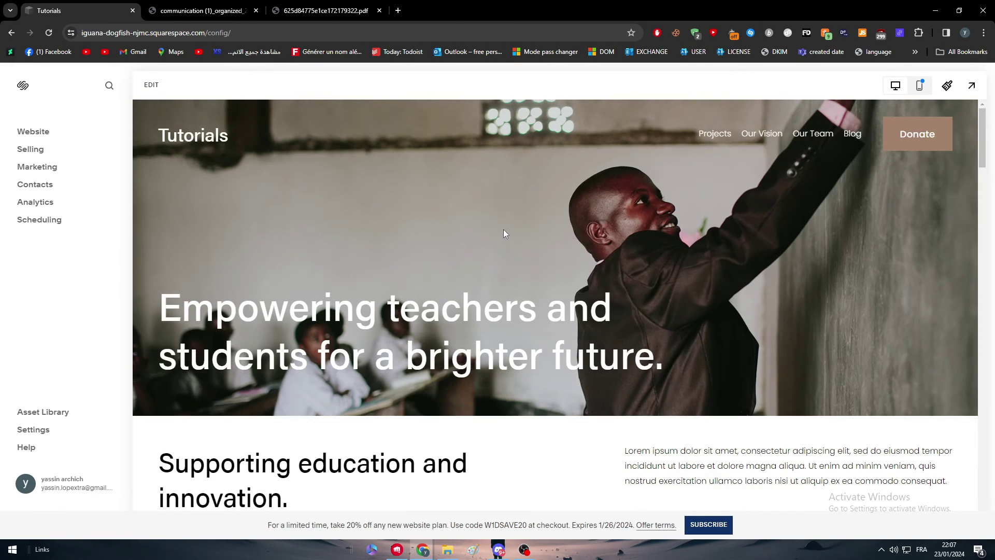
scroll(503, 230, down, 10)
scroll(577, 252, down, 5)
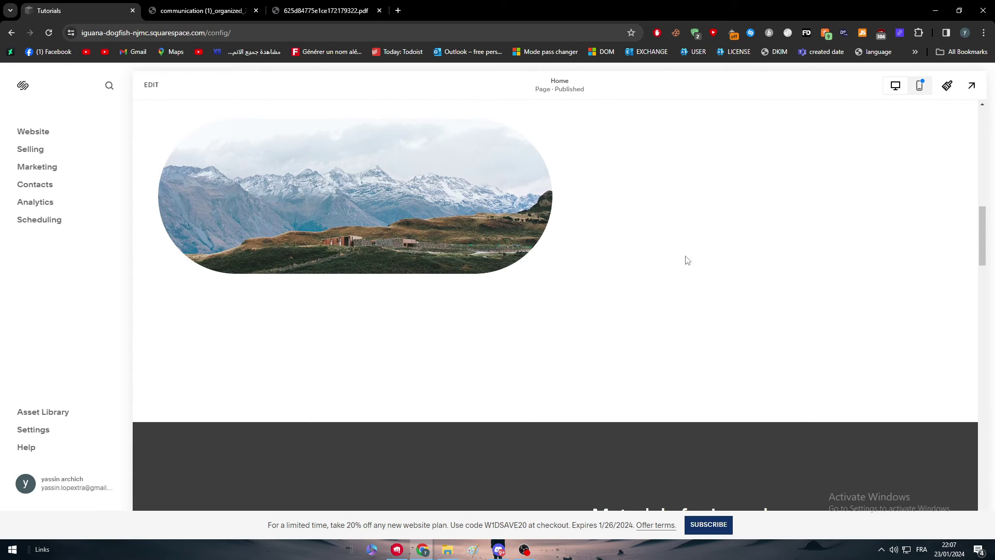
scroll(718, 300, up, 7)
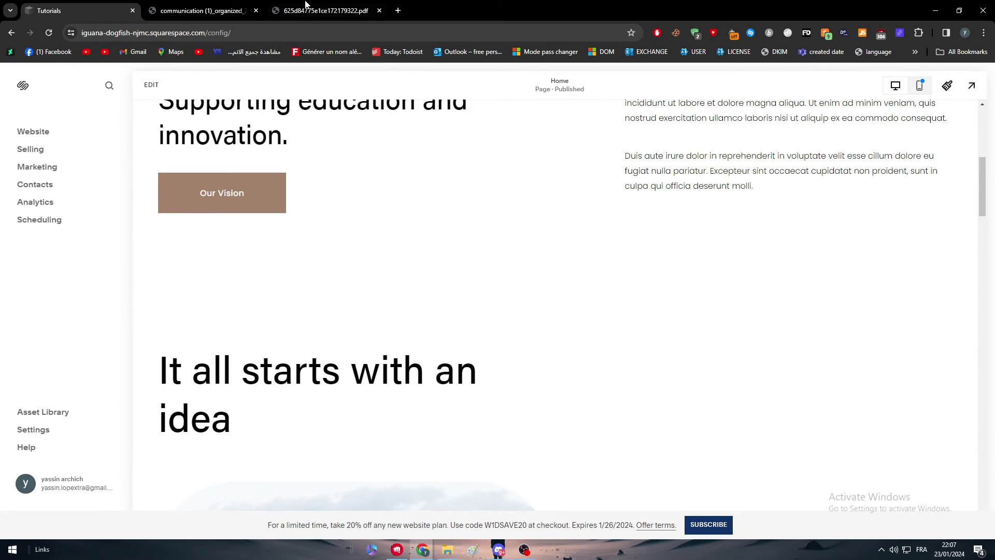
click(306, 6)
scroll(127, 467, down, 6)
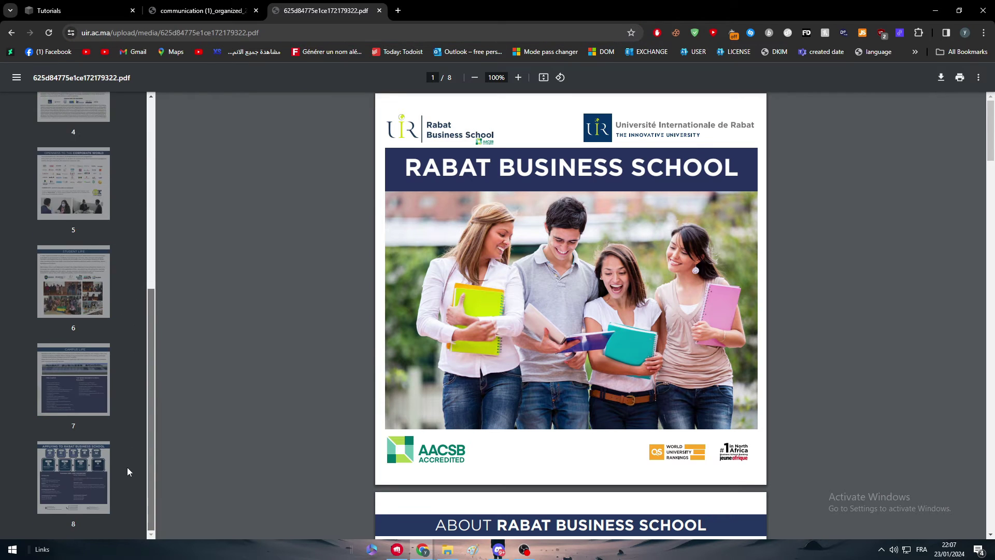
click(71, 7)
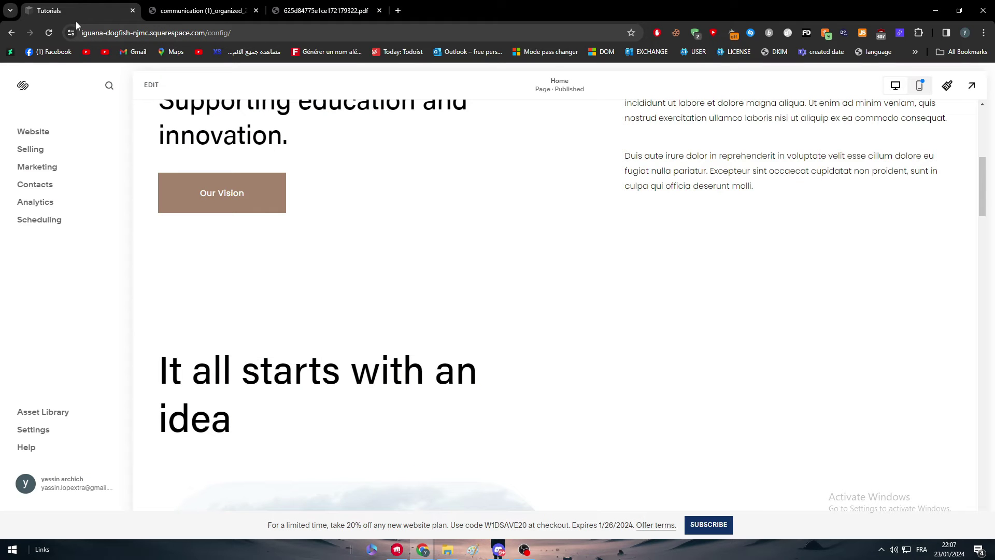
scroll(762, 260, up, 2)
scroll(762, 260, down, 5)
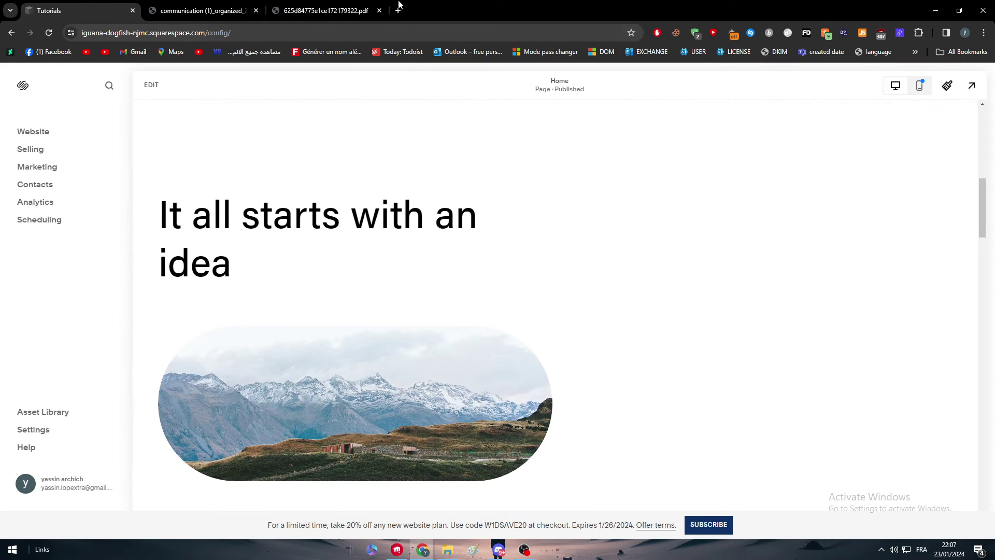
click(358, 10)
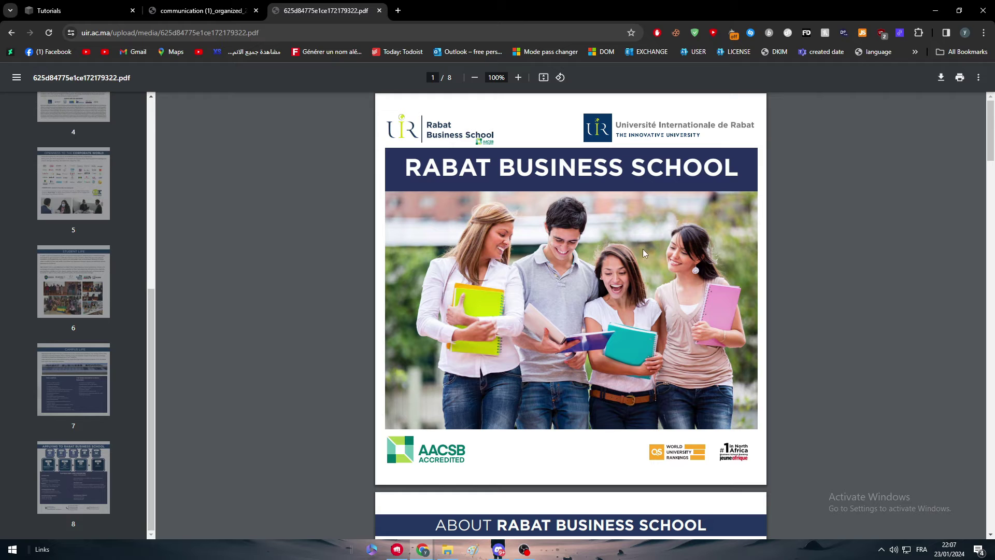
scroll(111, 295, up, 5)
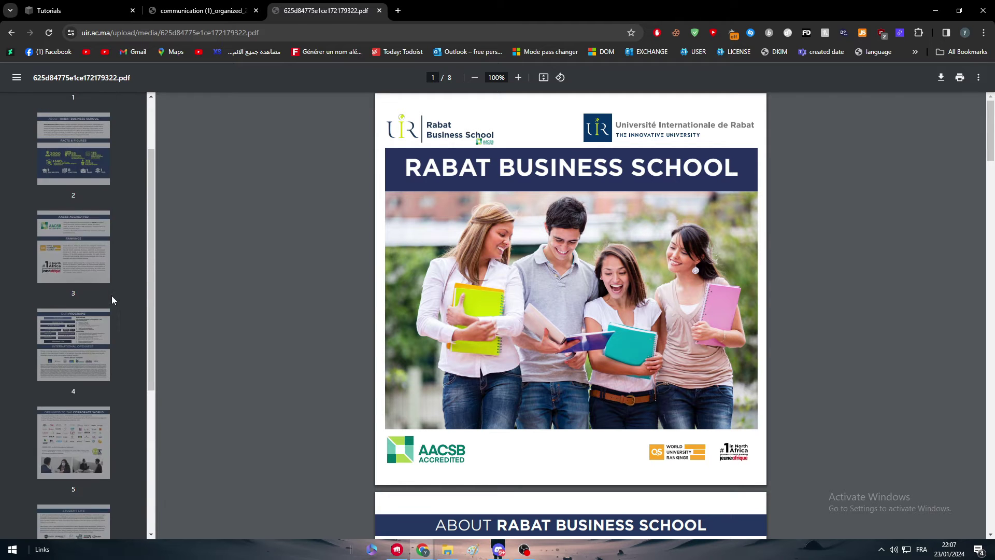
click(89, 223)
scroll(488, 293, down, 10)
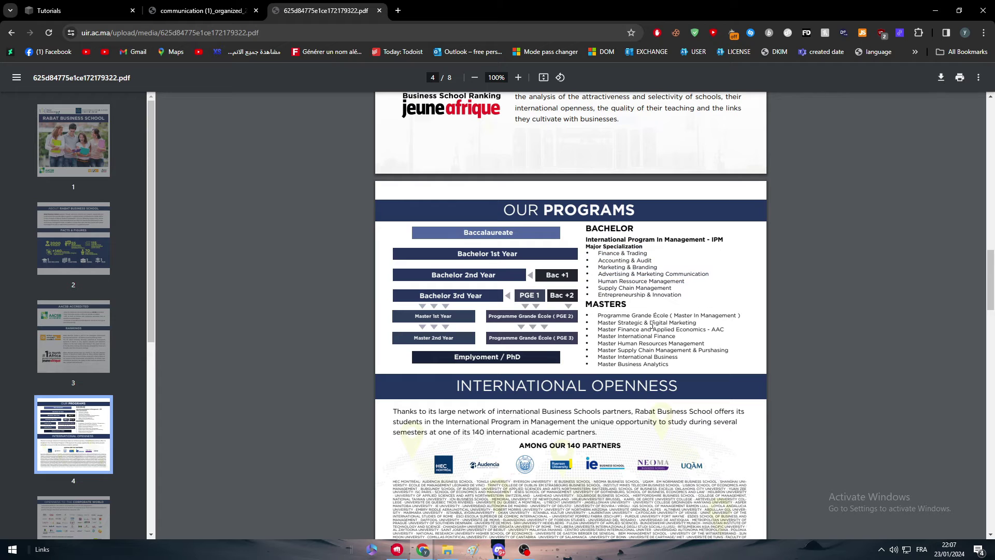
scroll(638, 261, up, 2)
scroll(559, 418, down, 10)
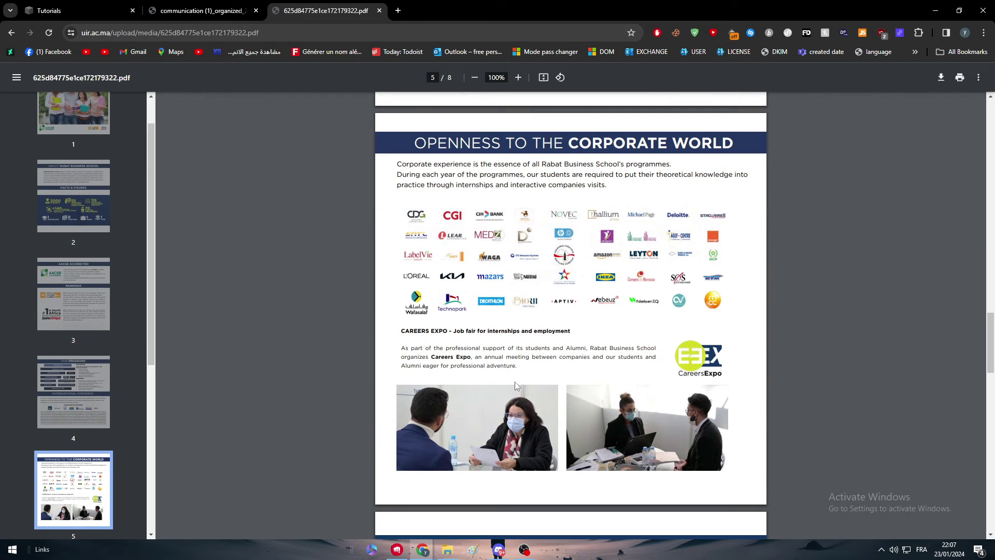
click(103, 2)
scroll(590, 350, down, 5)
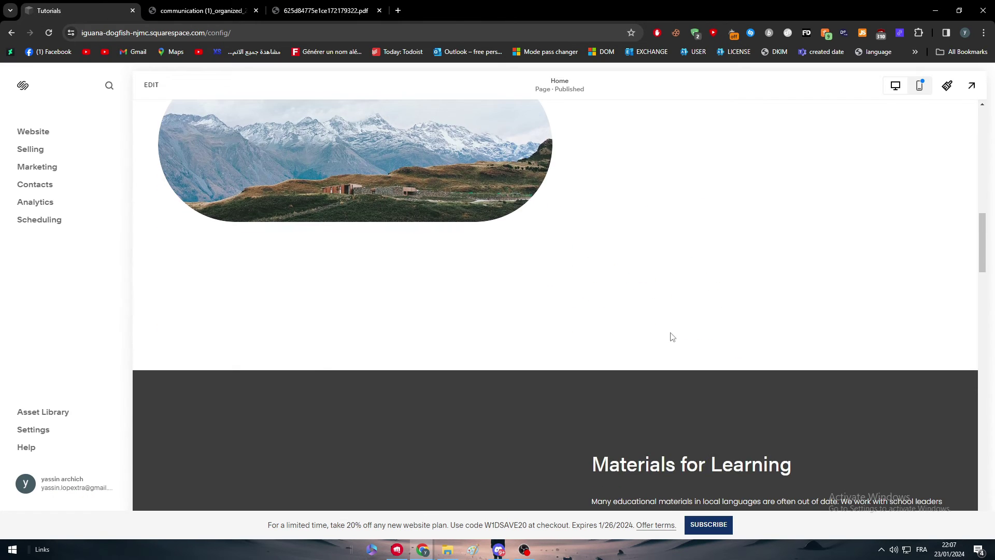
scroll(765, 352, up, 12)
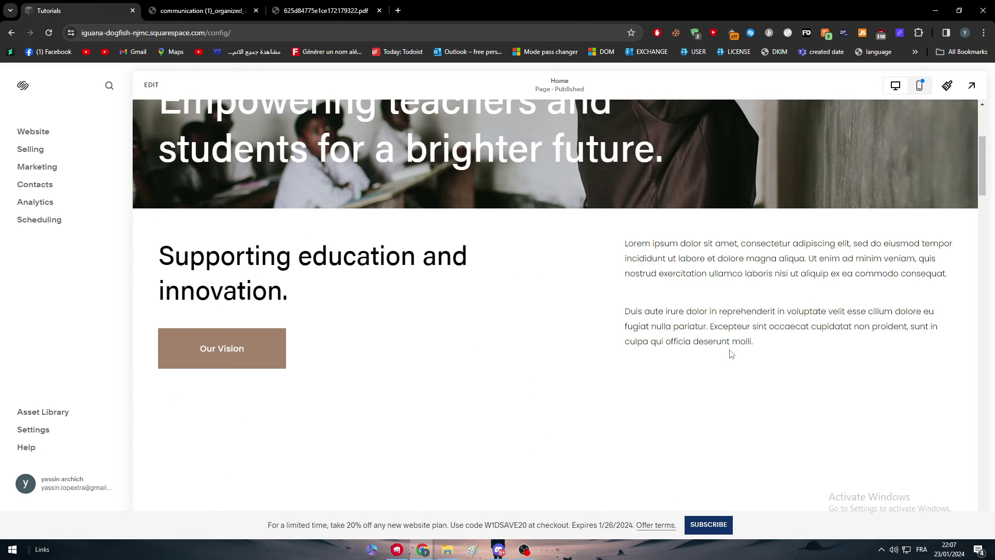
scroll(694, 348, down, 5)
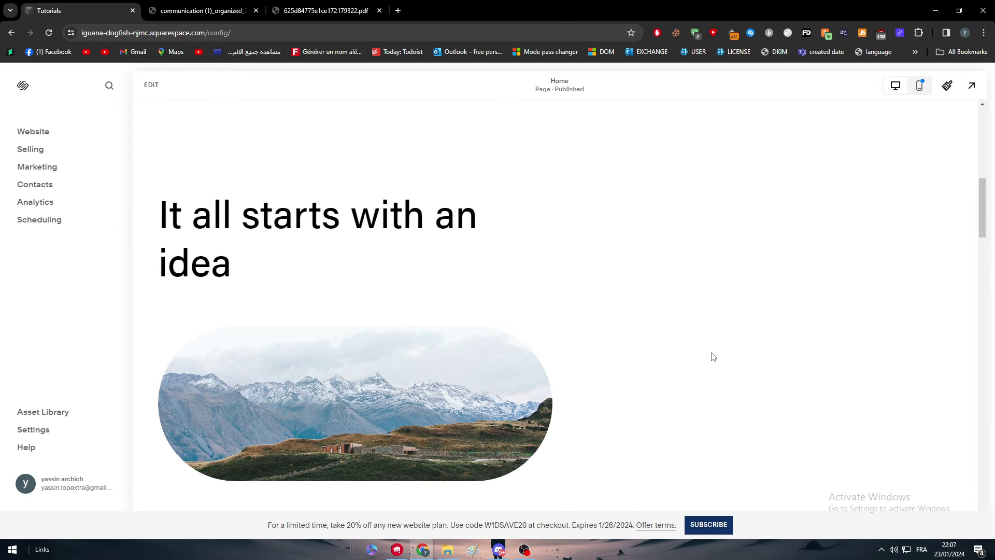
click(73, 36)
click(421, 173)
scroll(612, 261, up, 5)
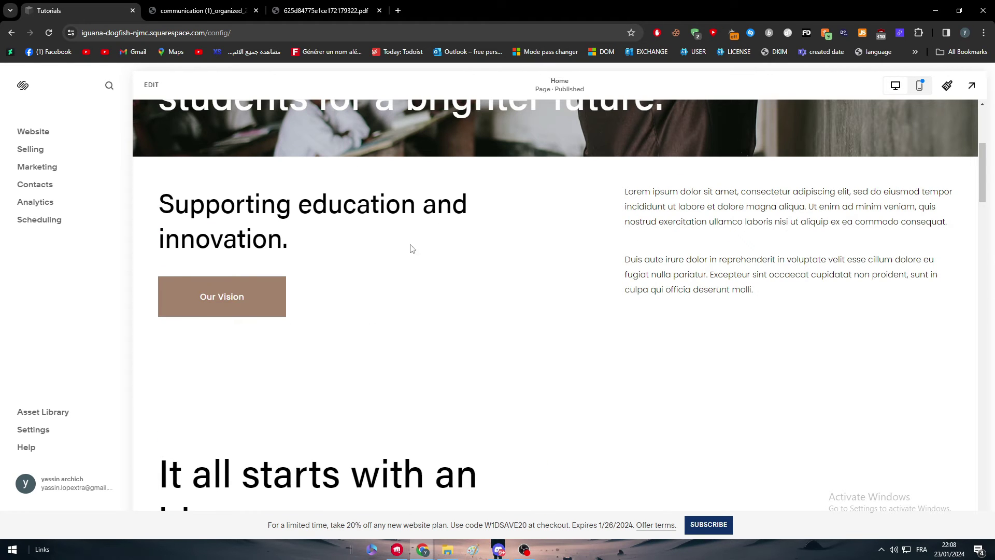
scroll(176, 120, up, 5)
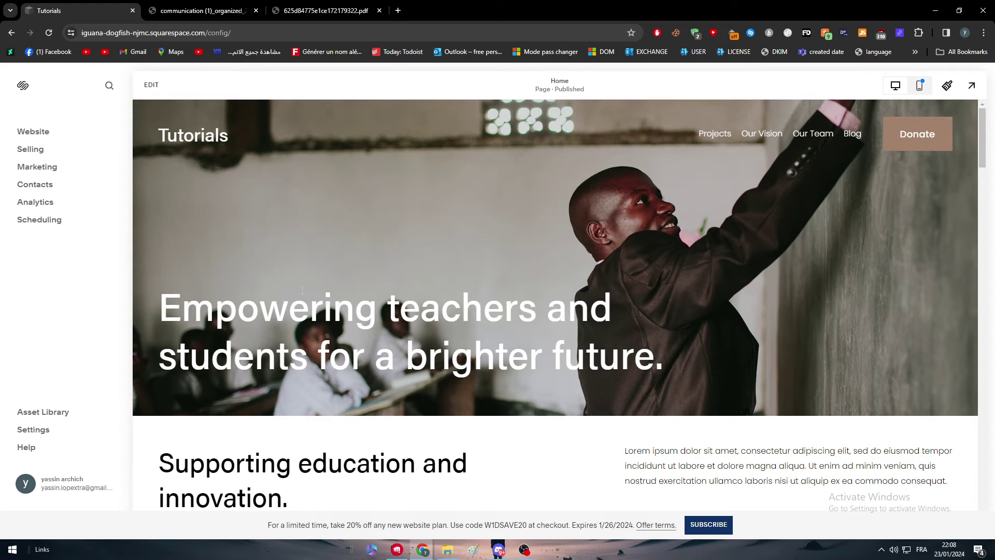
scroll(306, 293, down, 7)
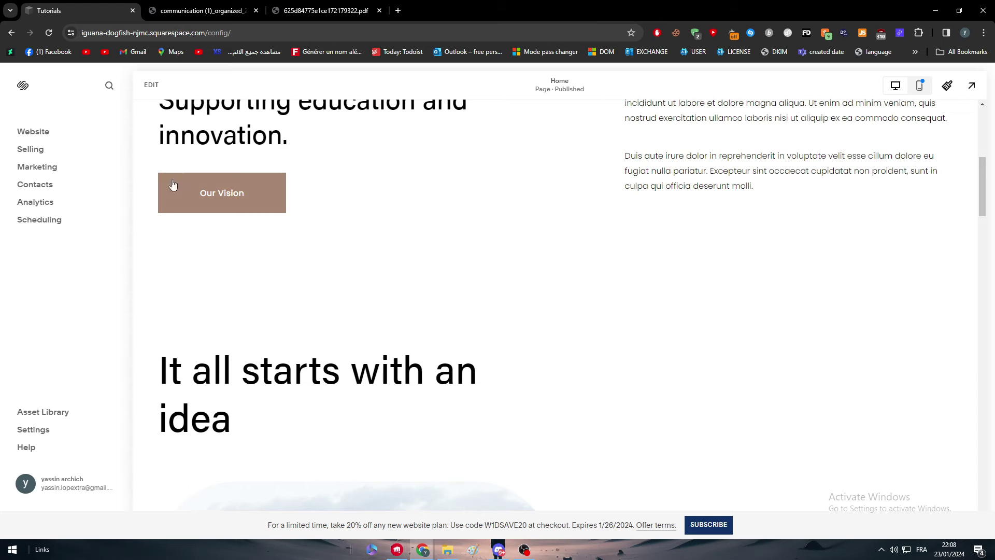
scroll(147, 119, up, 1)
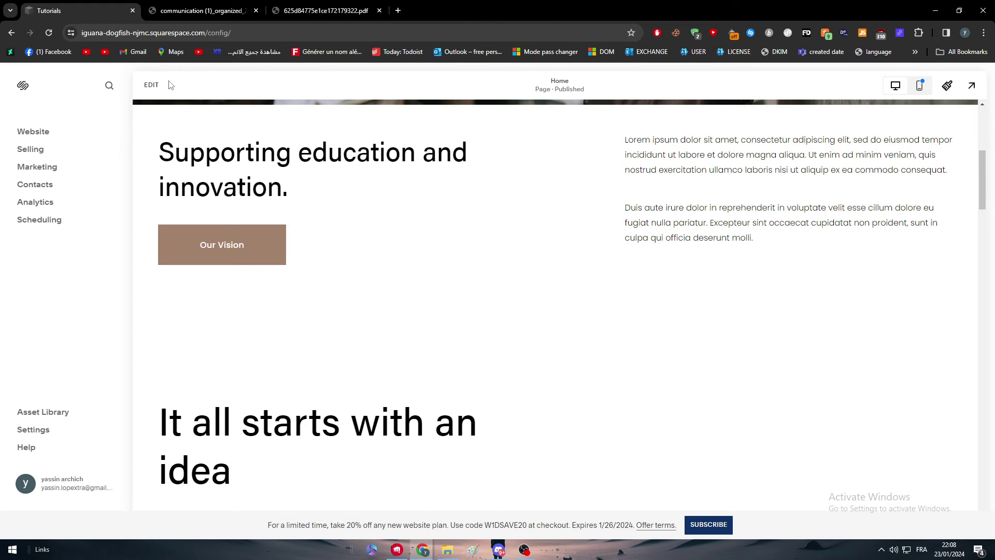
Step: Enter edit mode on the Home page and scroll to the bottom of the Learn More section
click(160, 85)
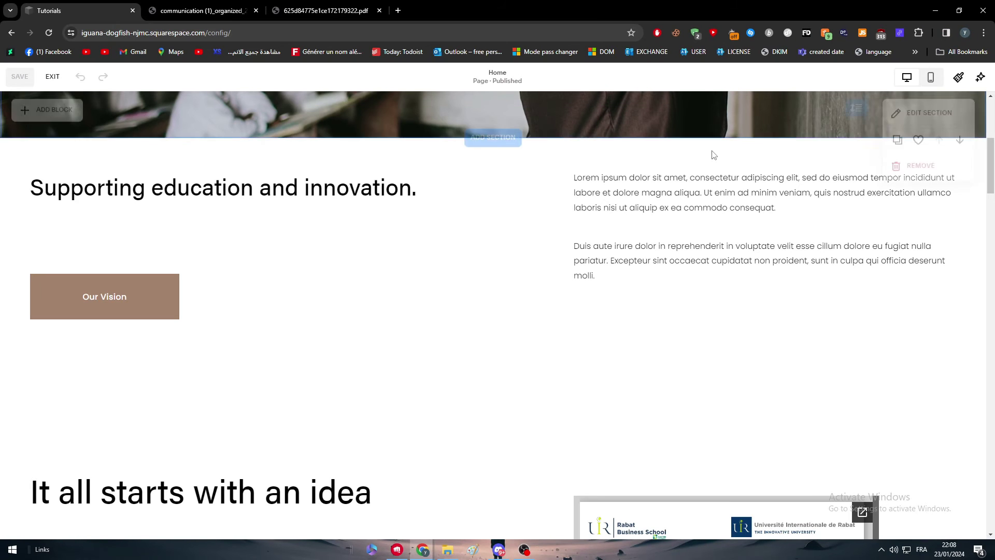
scroll(964, 311, down, 20)
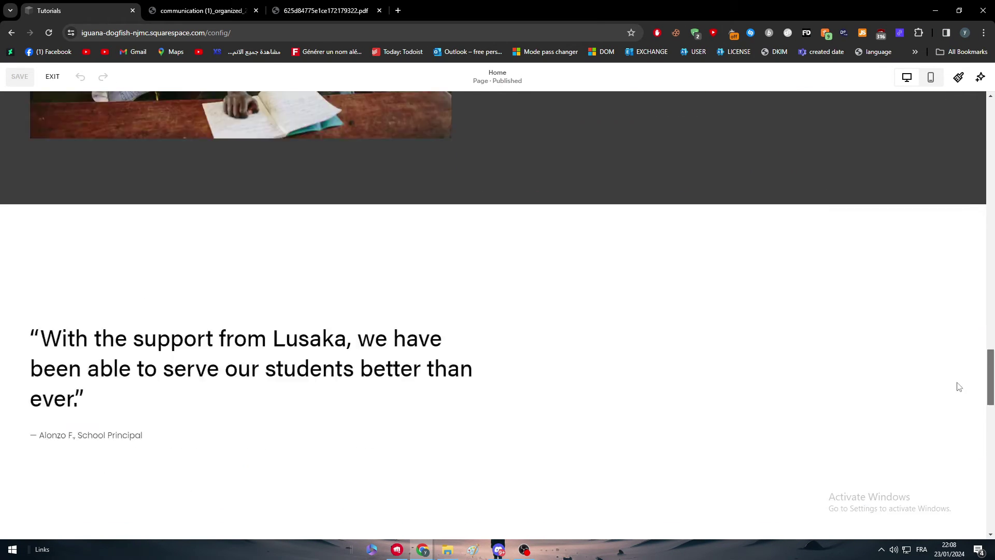
scroll(951, 383, down, 1)
scroll(944, 372, up, 3)
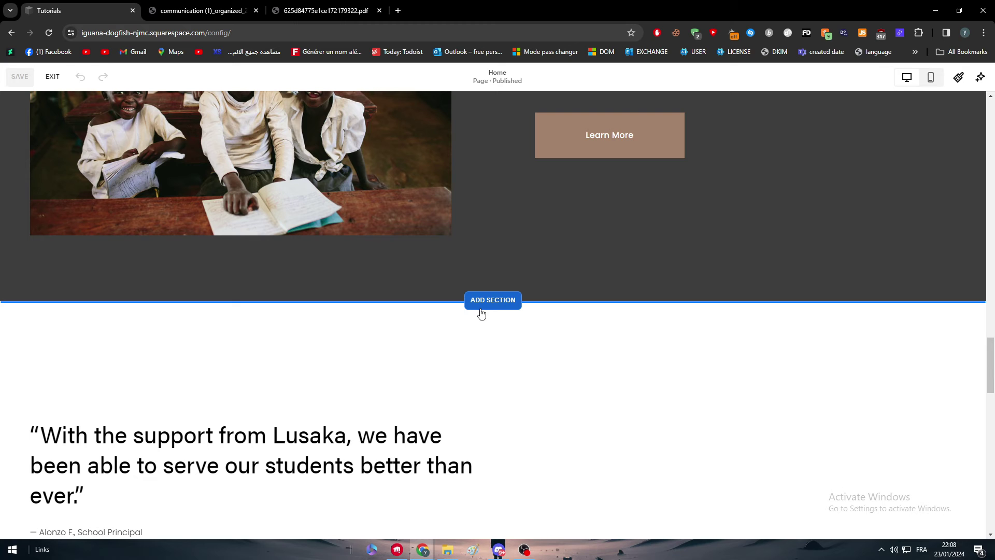
Step: Insert the Portfolios category's Awards layout as a new section below Learn More
click(480, 302)
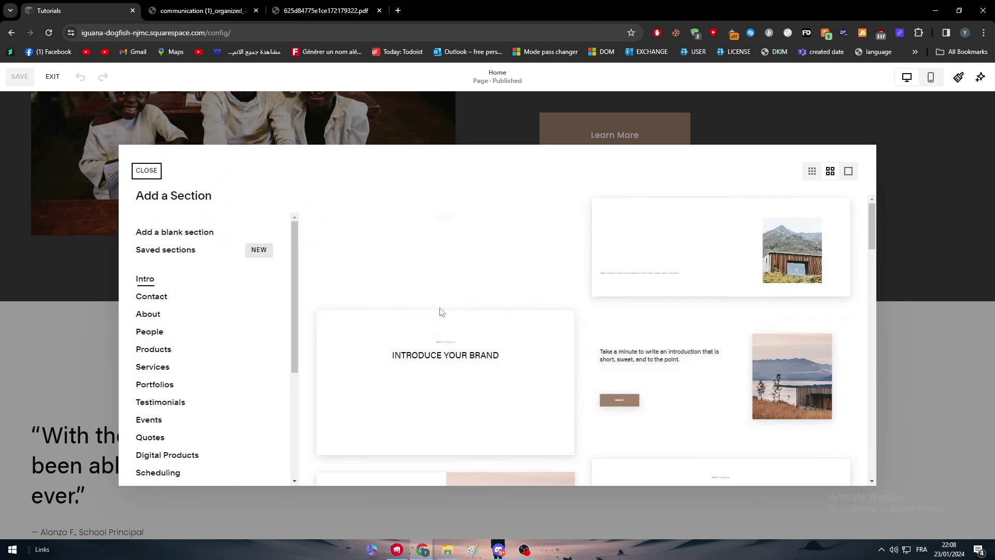
scroll(218, 342, down, 5)
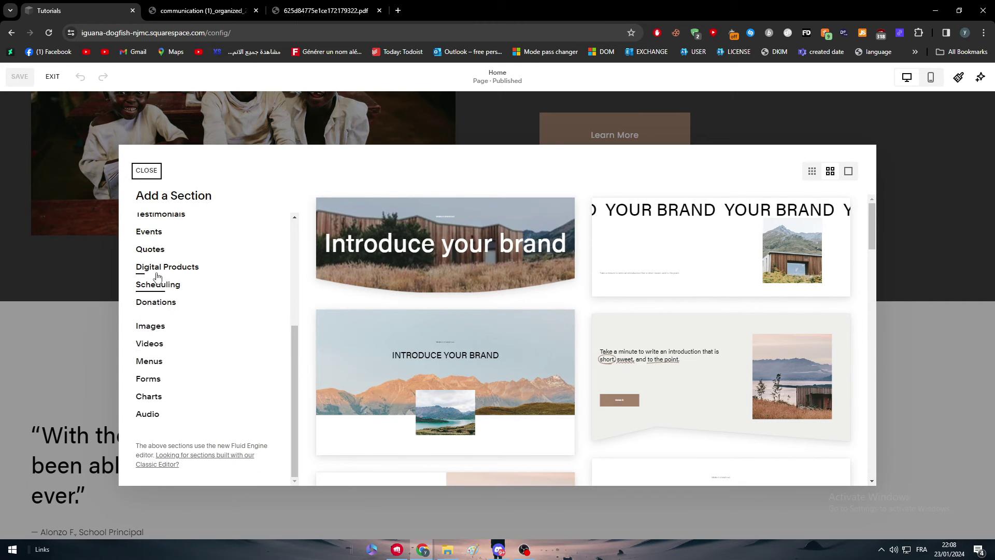
scroll(161, 363, up, 4)
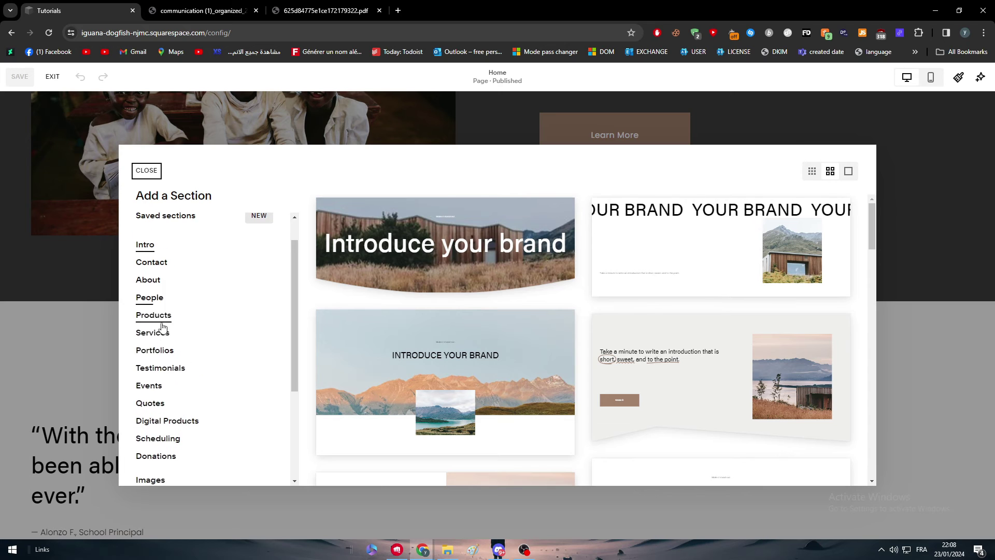
scroll(156, 342, down, 4)
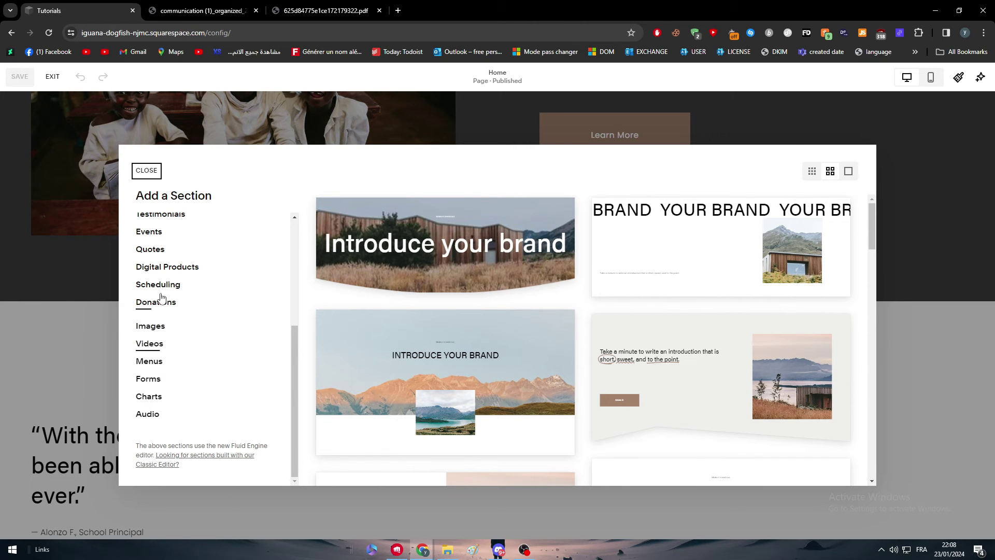
click(155, 360)
scroll(176, 355, up, 2)
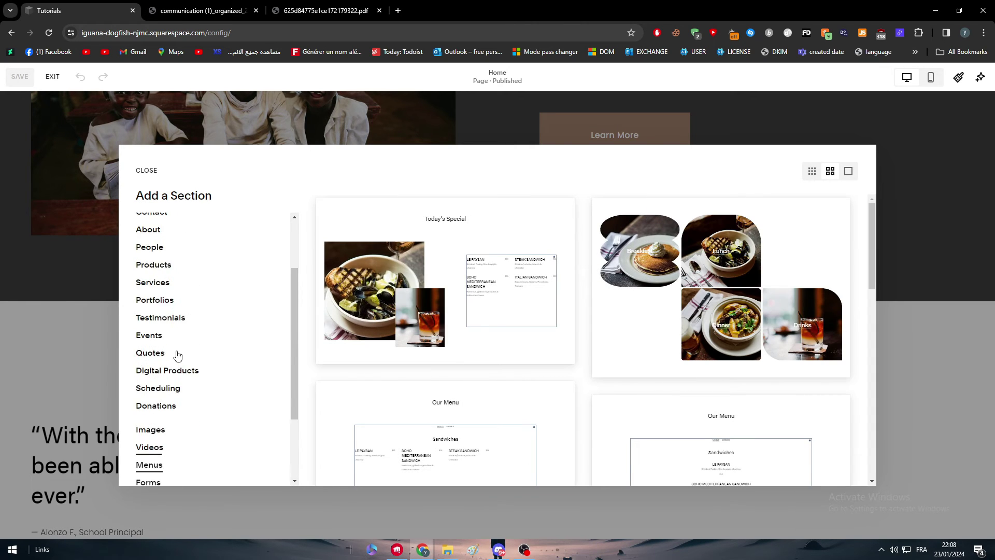
click(154, 300)
scroll(471, 259, down, 3)
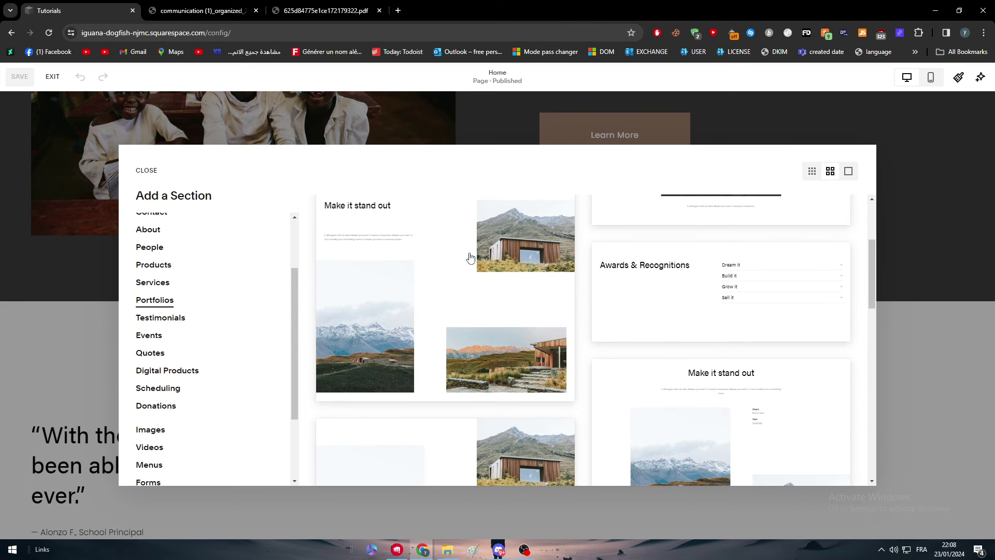
scroll(488, 280, down, 3)
scroll(482, 311, down, 5)
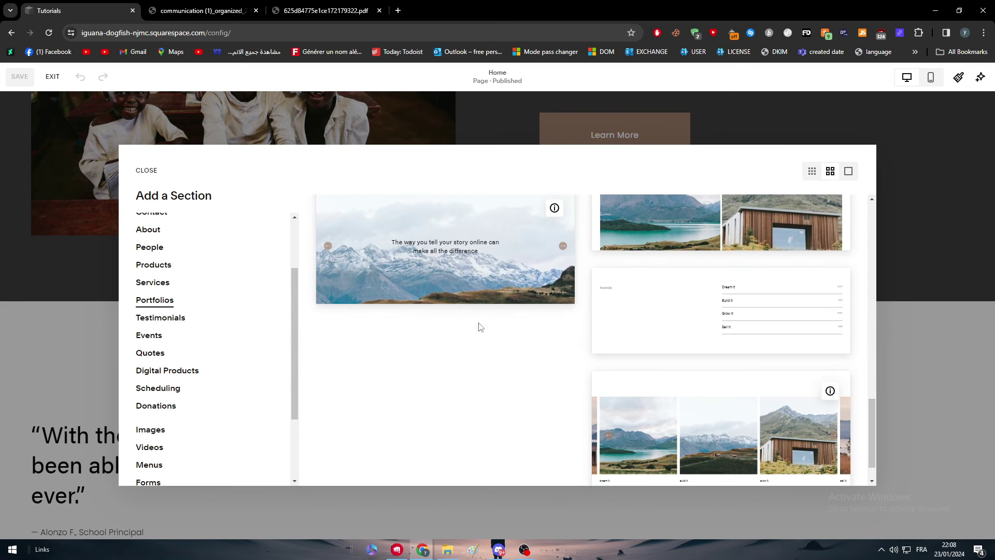
click(647, 328)
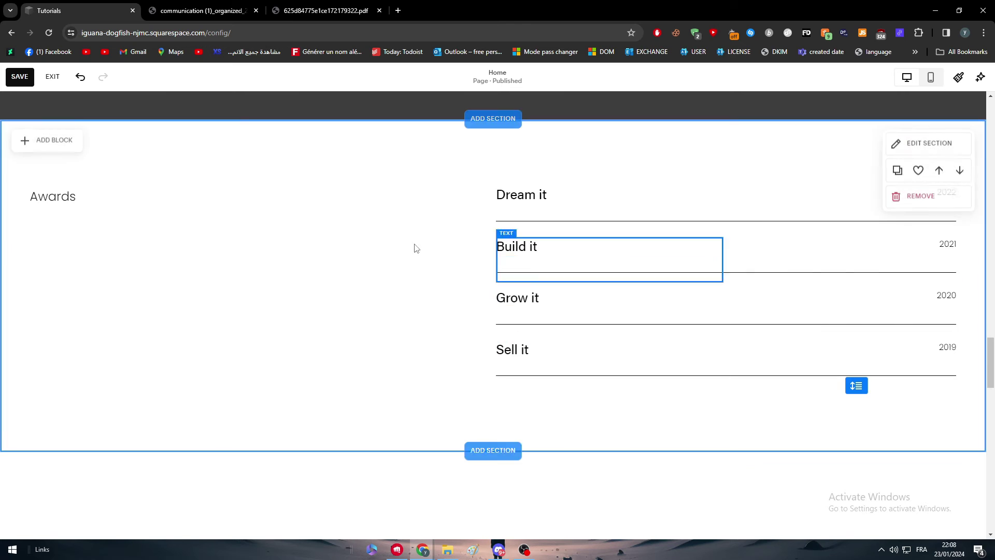
Step: Delete the Dream it and Build it text blocks and their divider lines
click(543, 193)
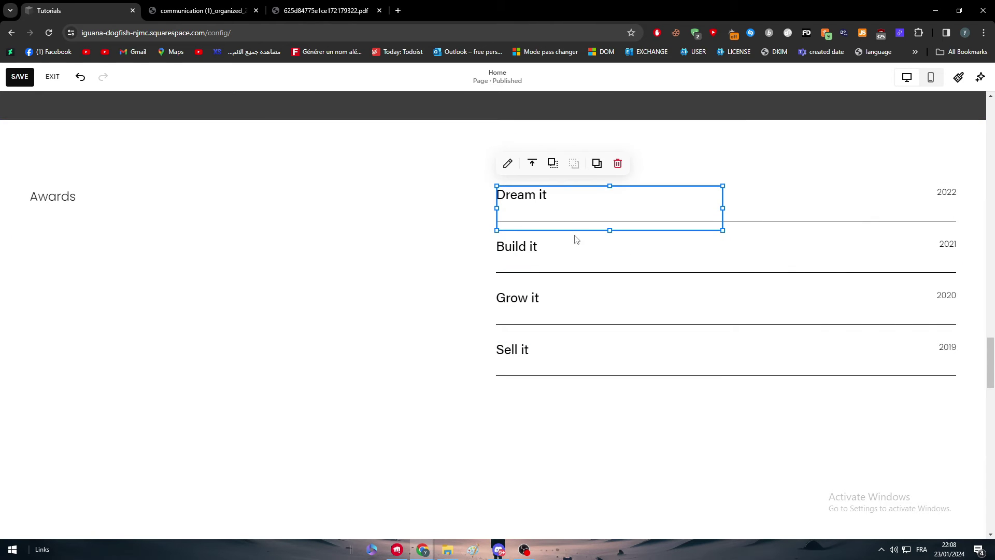
click(618, 174)
click(596, 216)
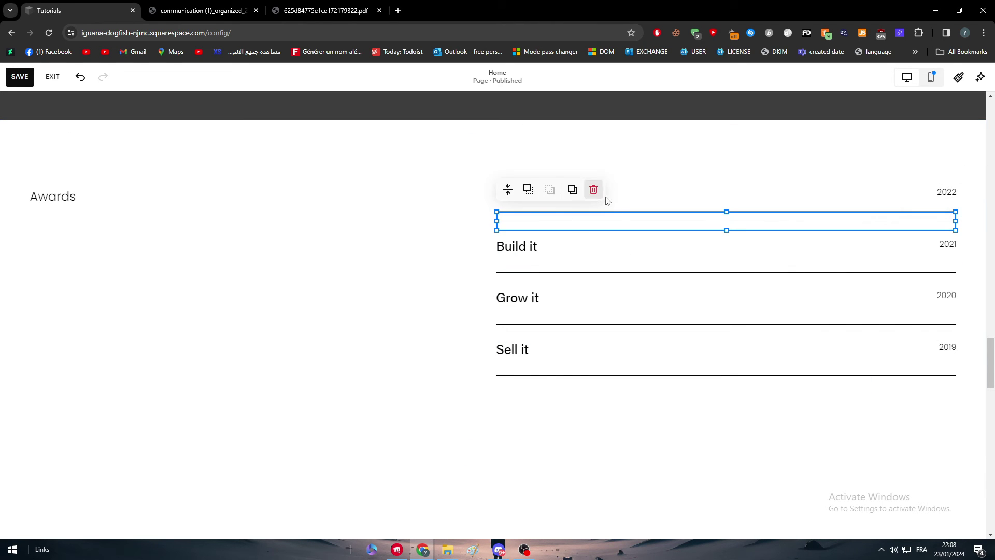
click(596, 189)
click(530, 269)
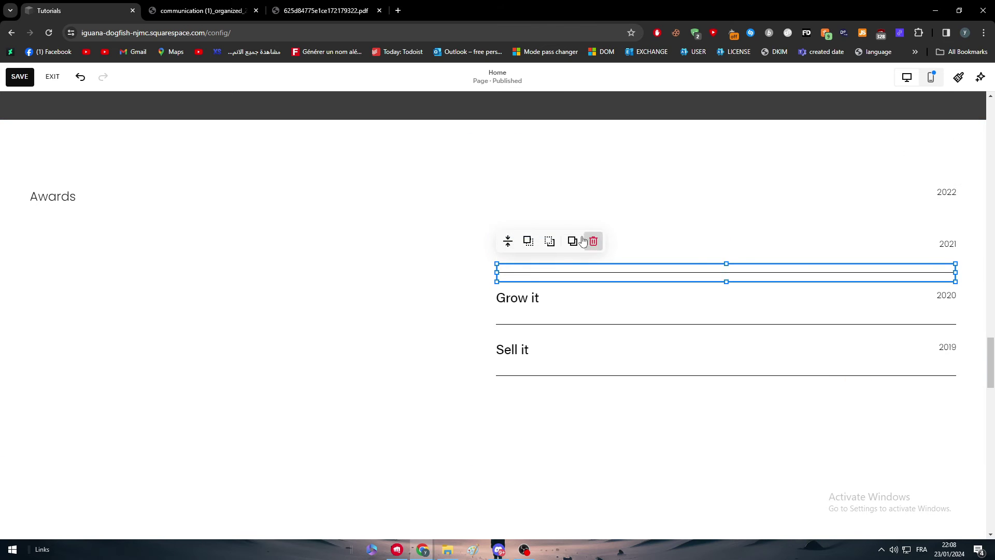
click(592, 240)
click(556, 244)
Step: Delete the Grow it and Sell it text blocks and the remaining divider lines
click(577, 215)
click(555, 298)
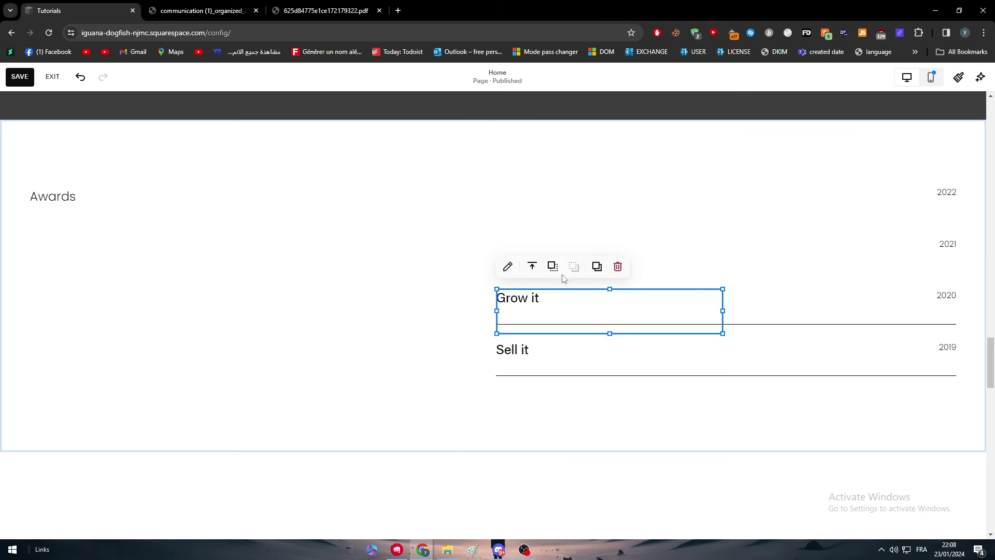
click(618, 266)
click(555, 316)
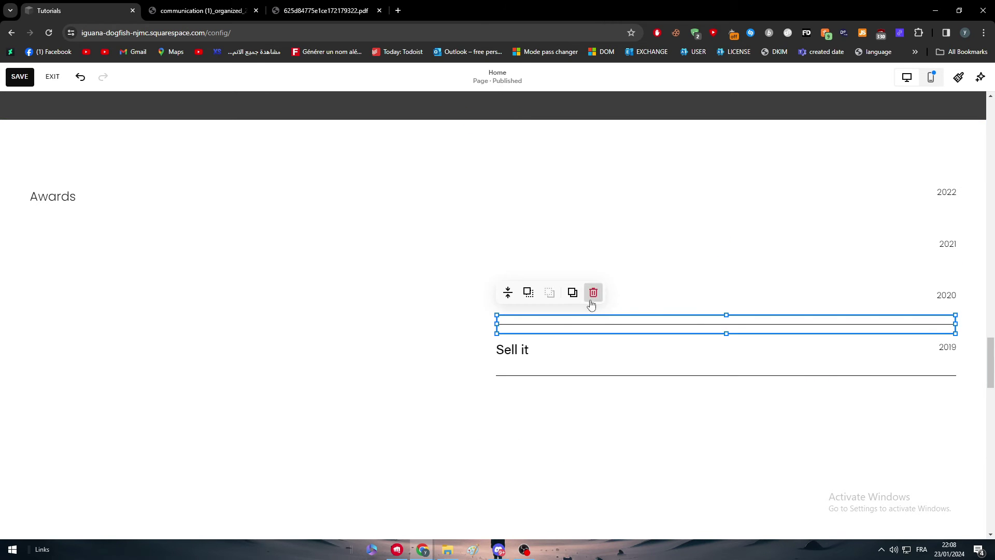
click(592, 291)
click(610, 346)
click(618, 318)
click(555, 368)
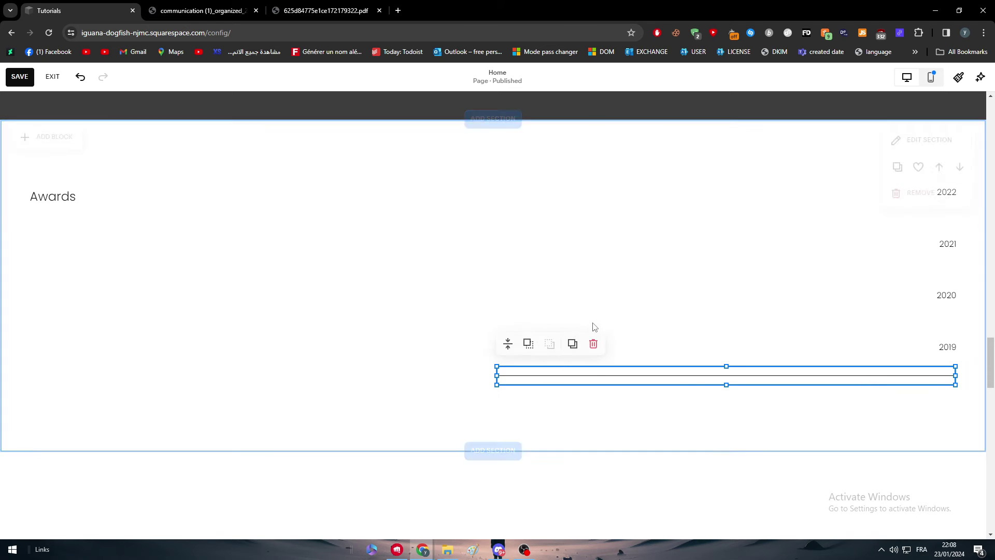
click(593, 344)
Step: Multi-select and delete the 2022, 2021, 2020 and 2019 year blocks
click(948, 361)
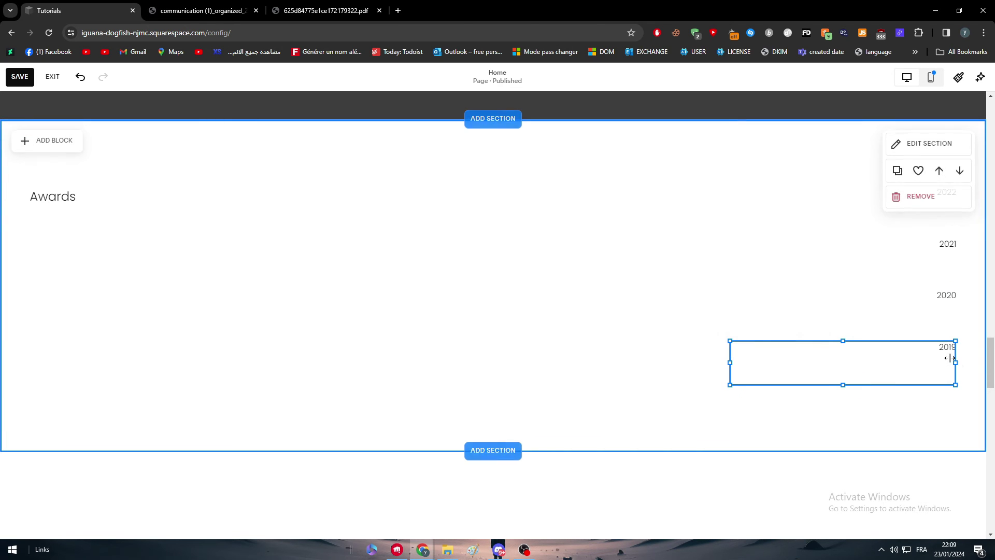
click(935, 310)
click(930, 249)
shift+click(893, 216)
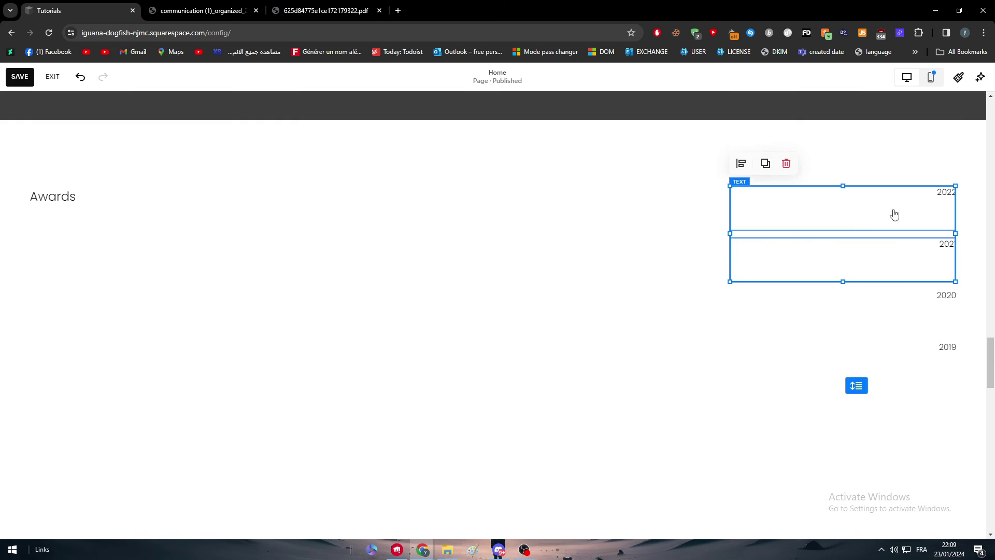
click(786, 164)
click(926, 311)
shift+click(932, 345)
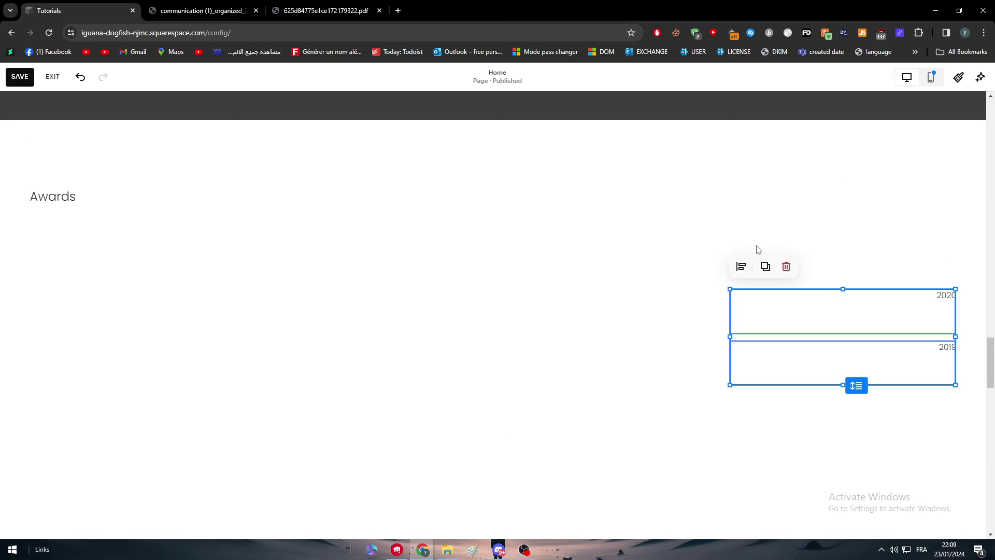
click(786, 267)
click(162, 198)
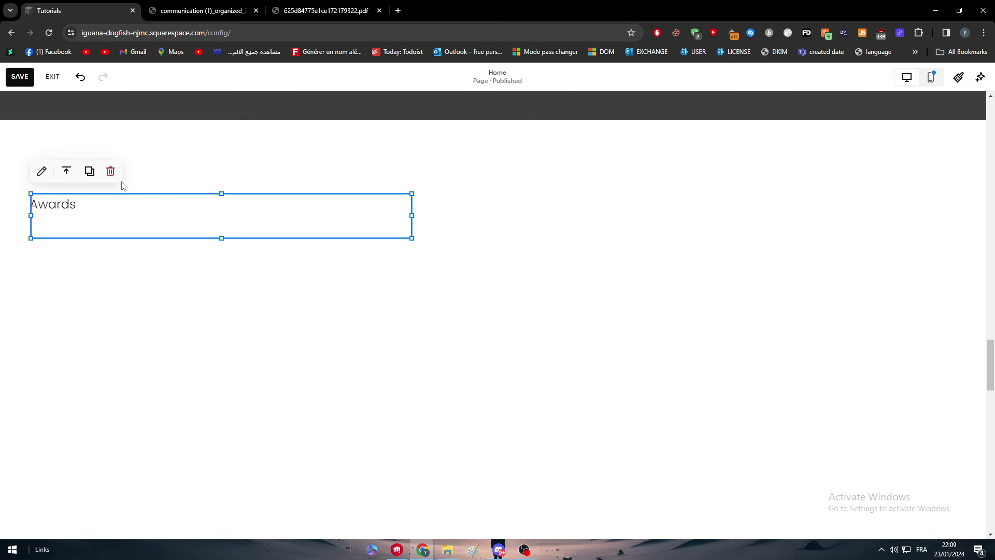
Step: Delete the Awards heading and add an Embed block found by searching 'embed'
click(111, 171)
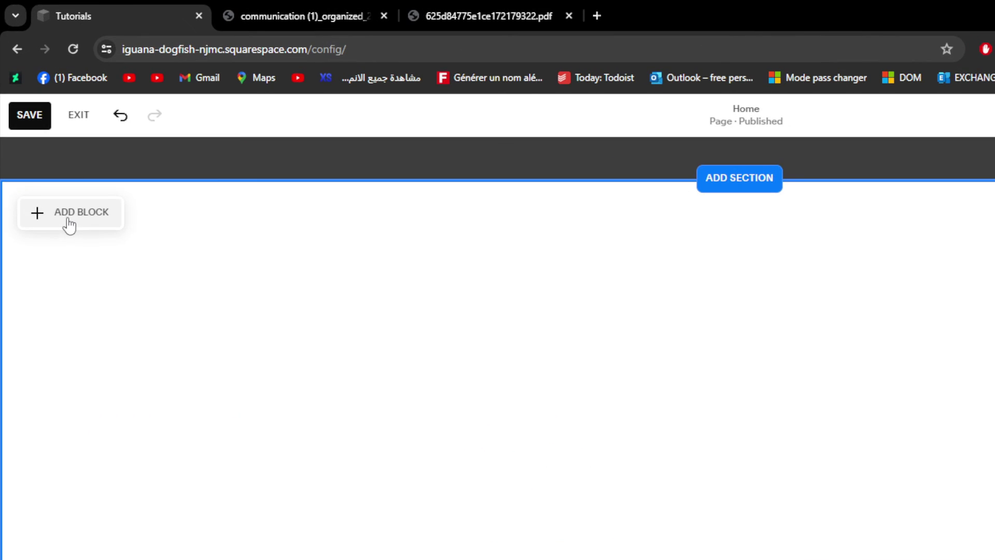
click(69, 224)
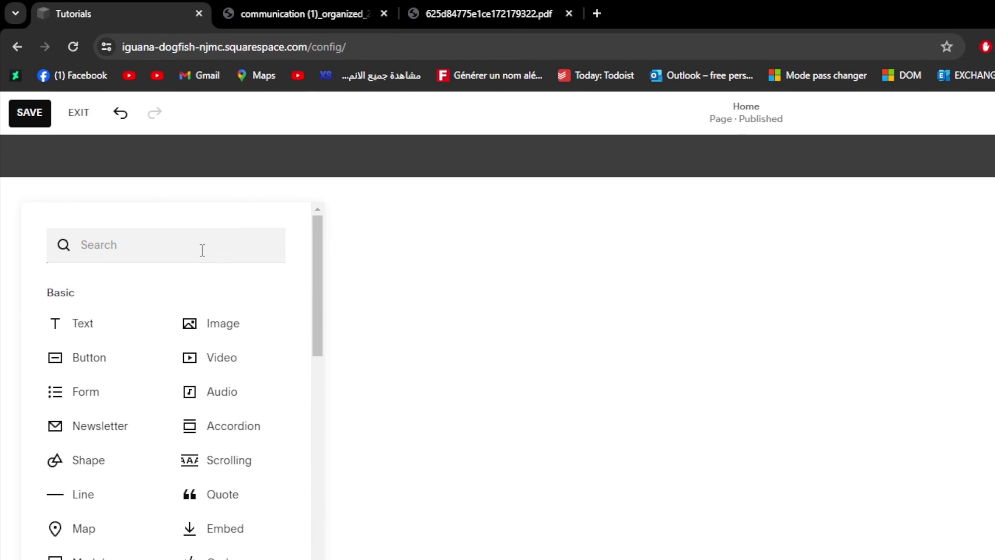
click(193, 240)
text(embed)
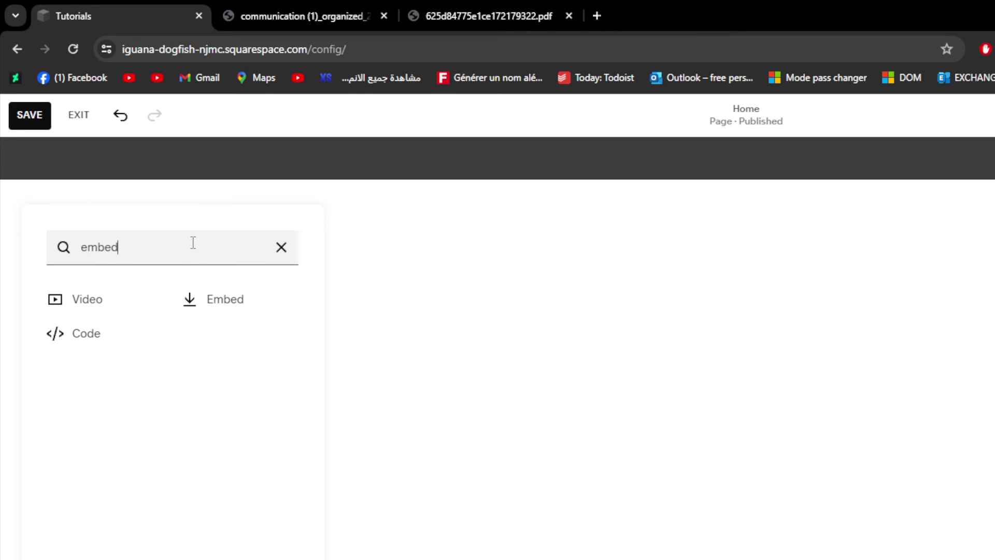
click(193, 306)
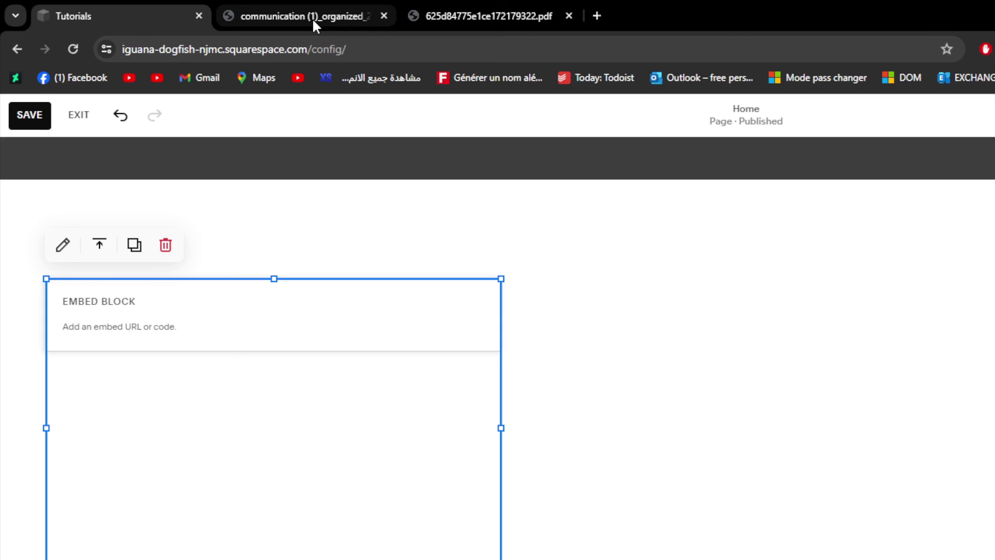
Step: Copy the Rabat Business School brochure PDF's full URL from Chrome's address bar
click(312, 19)
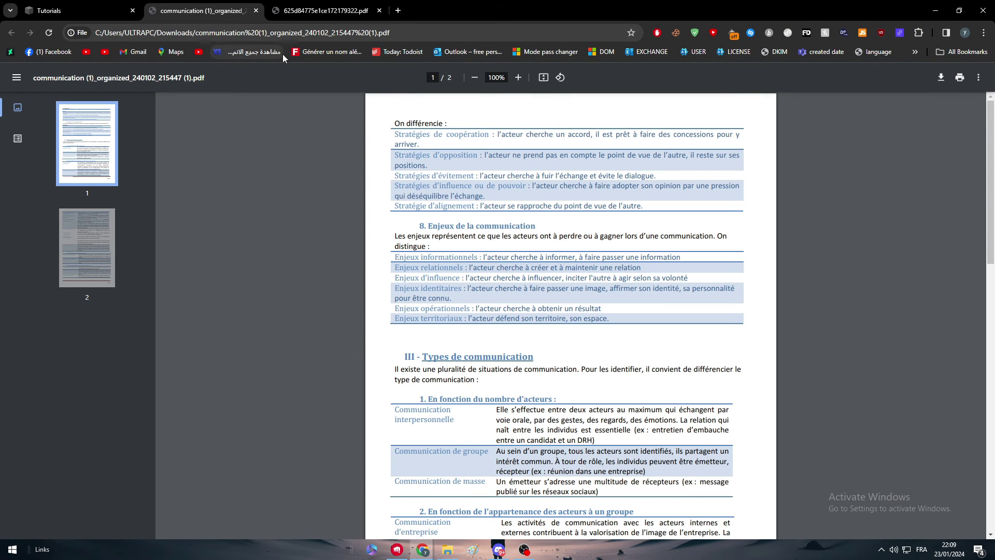
click(326, 10)
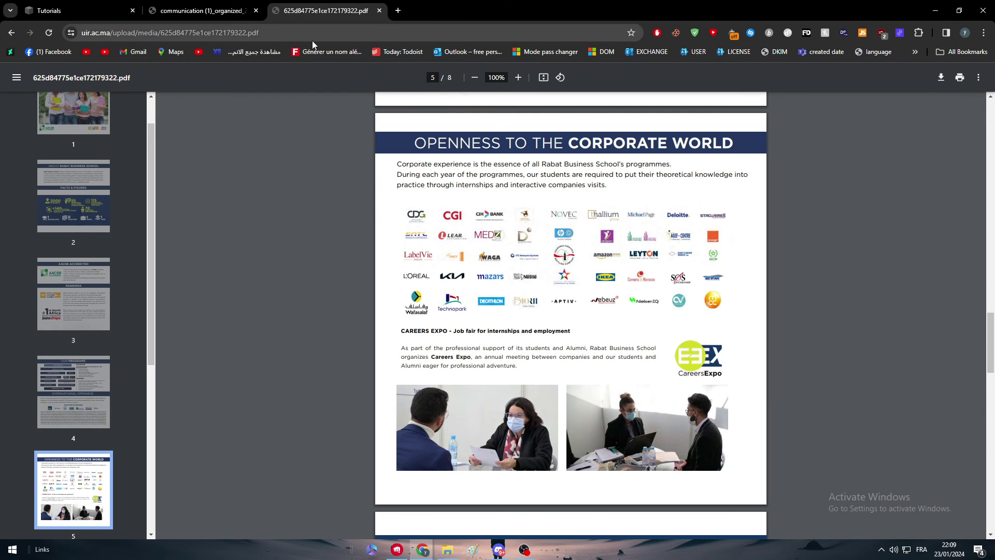
drag(275, 33, 112, 50)
key(ctrl+c)
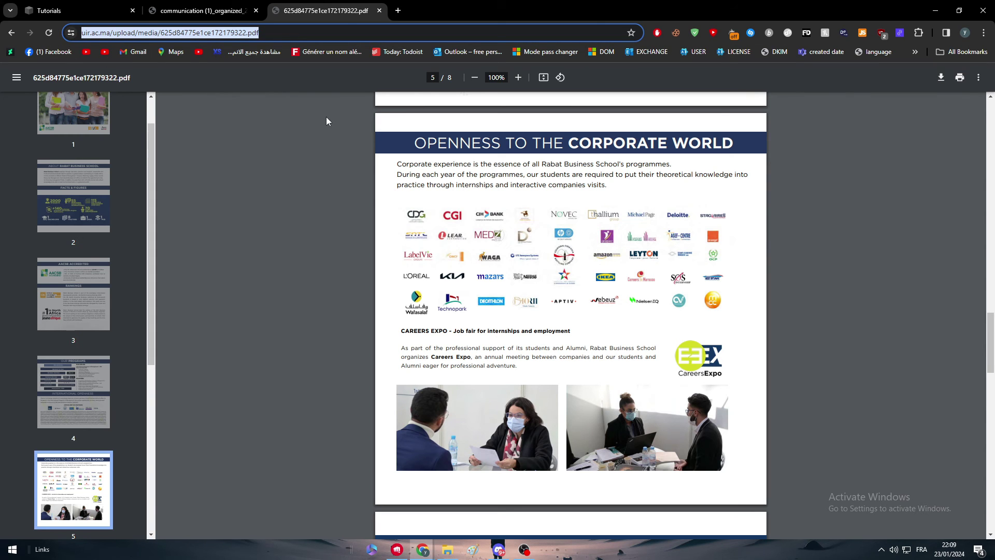
key(ctrl+Page_Up)
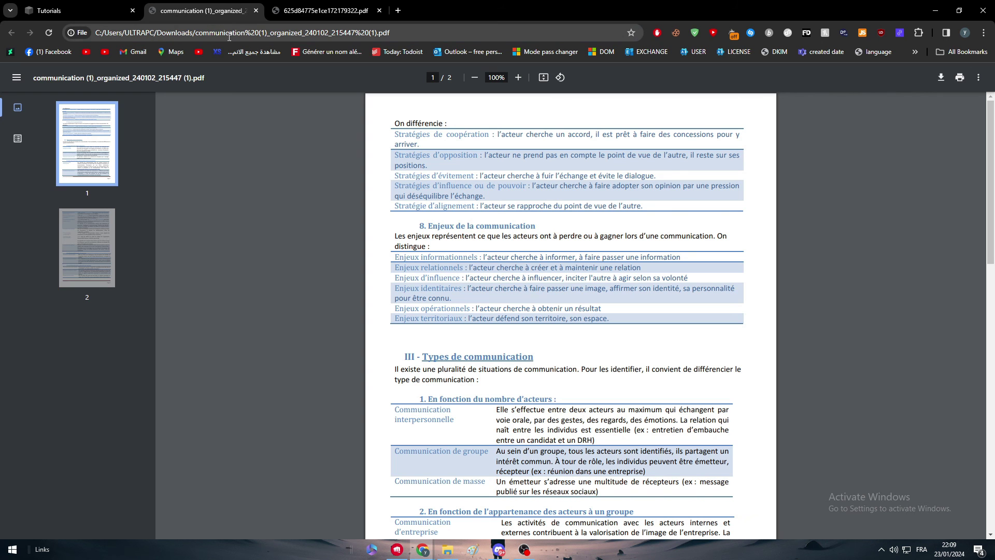
click(324, 10)
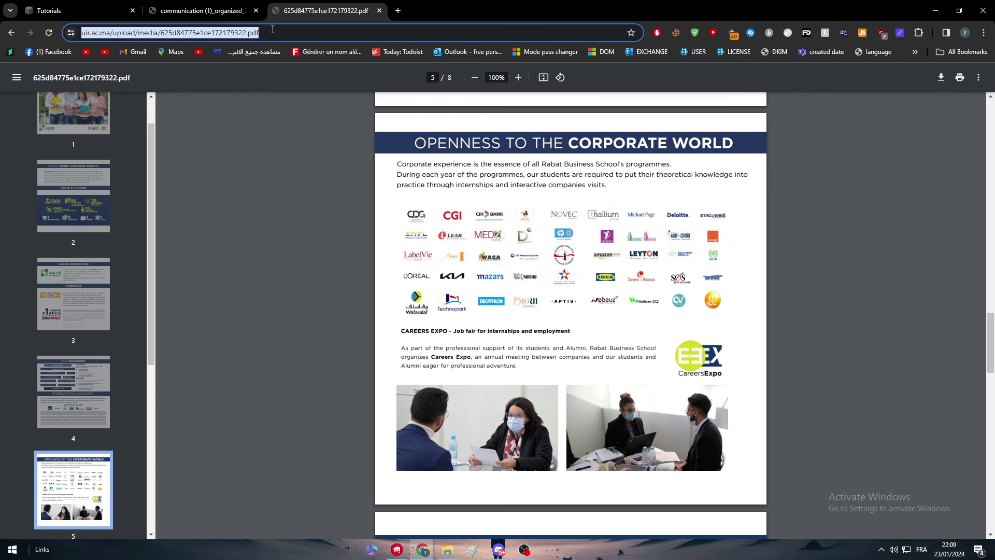
drag(309, 29, 84, 33)
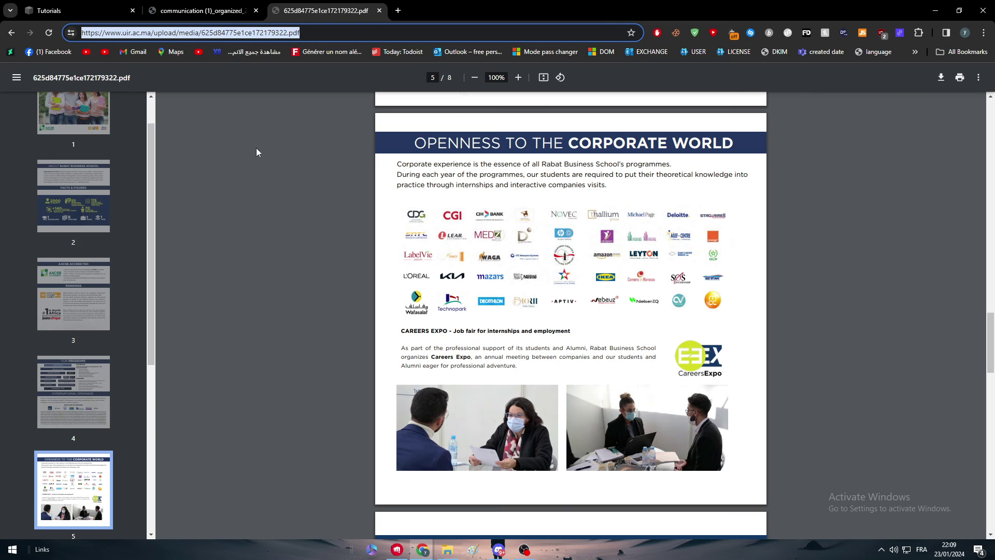
click(90, 5)
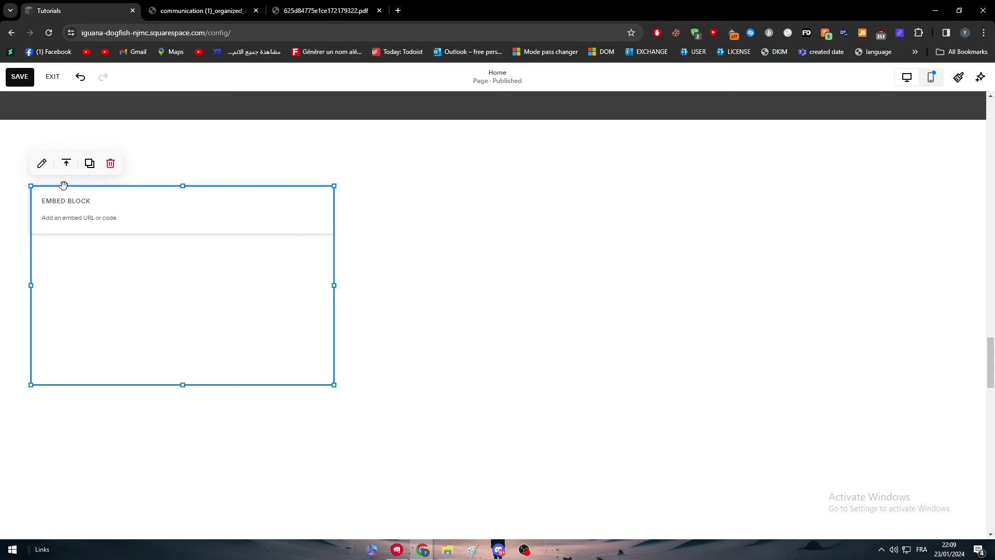
Step: Paste the brochure PDF URL into the Embed block's link field and drag the block toward the centre
click(42, 165)
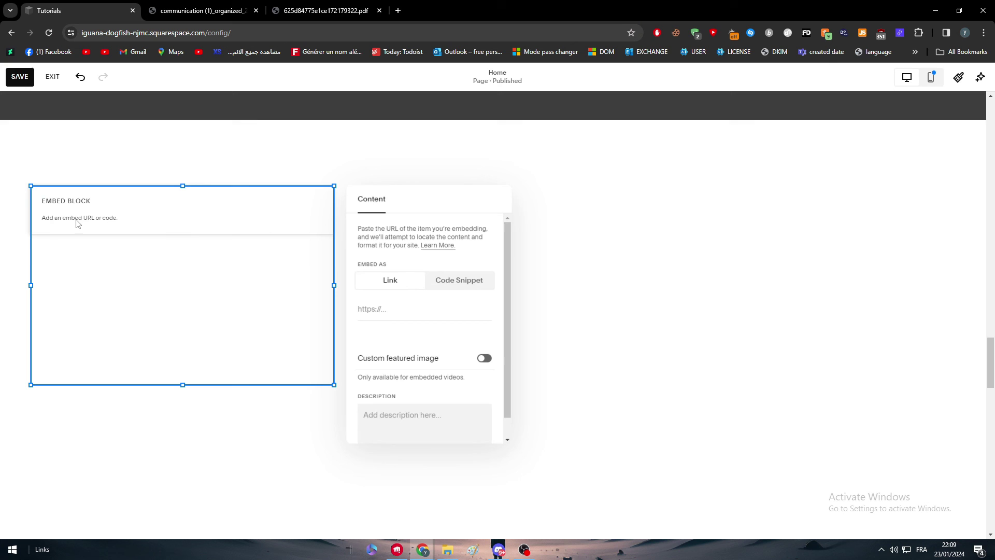
click(387, 306)
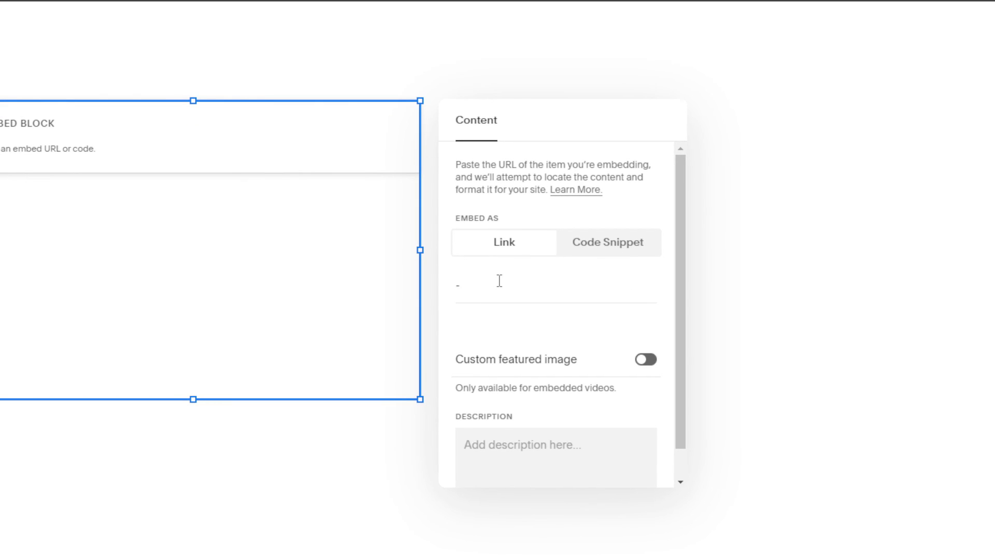
key(ctrl+v)
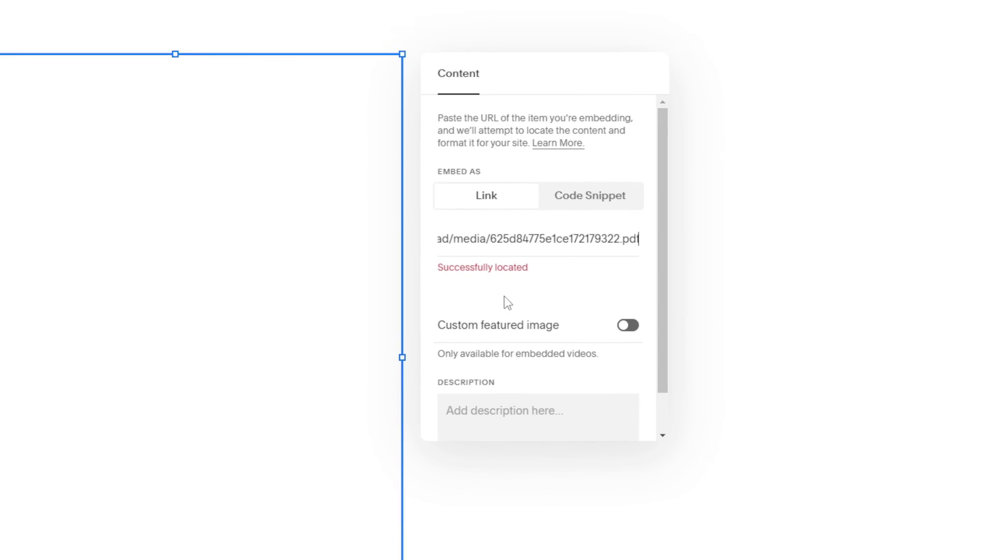
click(511, 337)
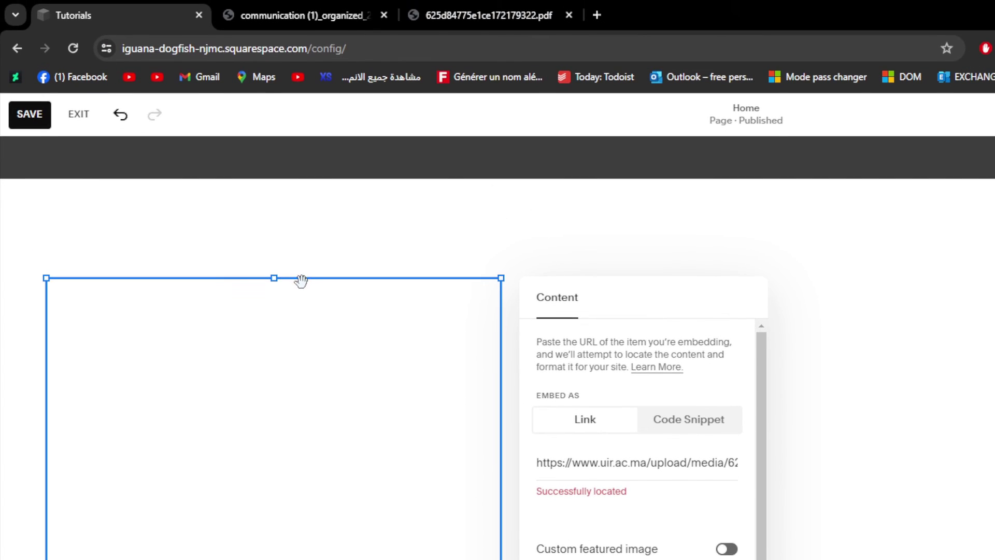
drag(302, 264, 821, 437)
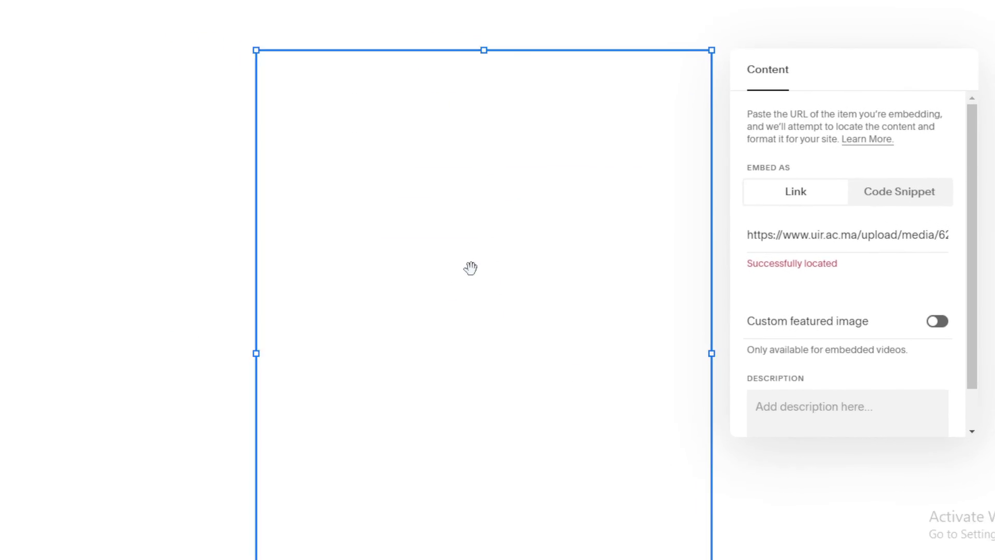
click(264, 4)
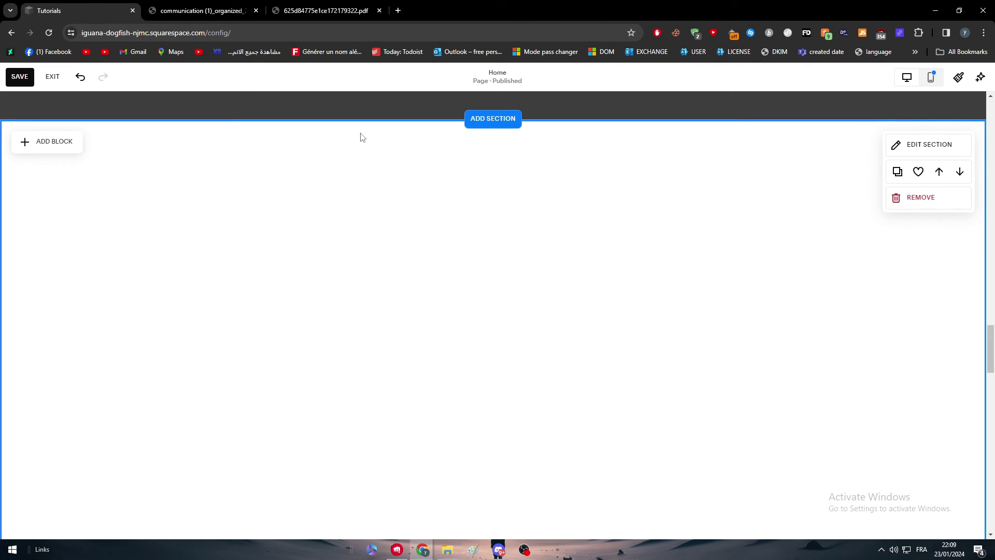
Step: Shift the brochure embed block upward within the new section
click(506, 306)
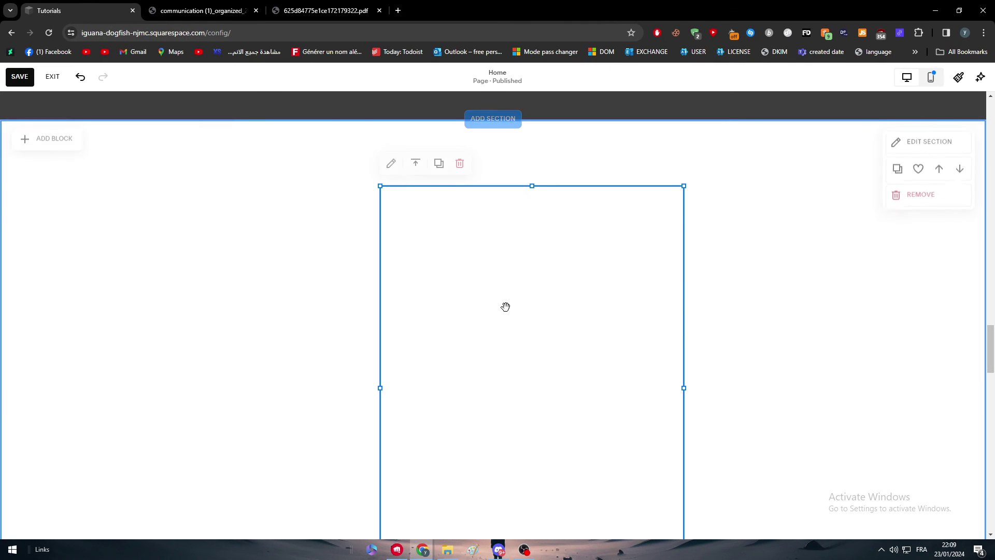
drag(507, 306, 487, 258)
scroll(303, 282, down, 5)
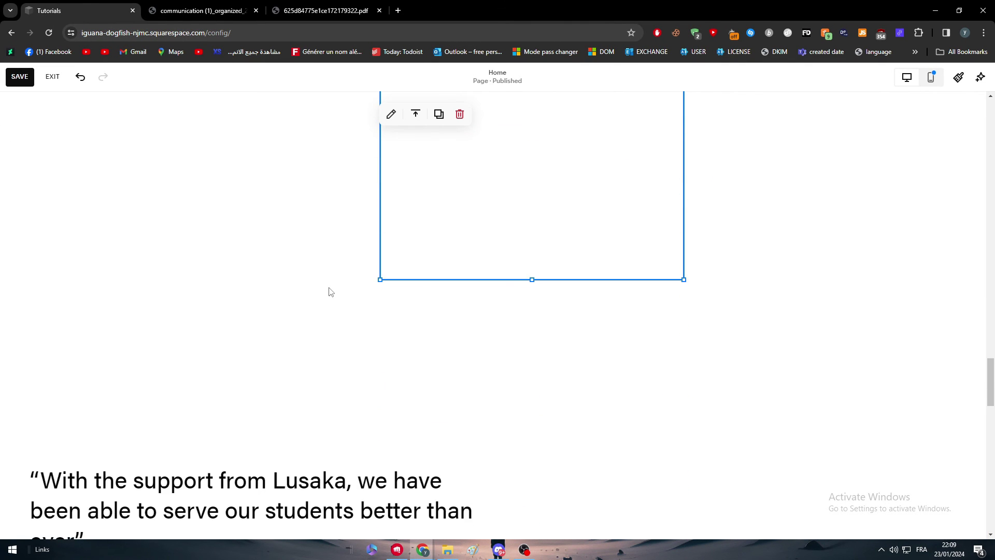
scroll(436, 320, up, 5)
scroll(215, 298, up, 4)
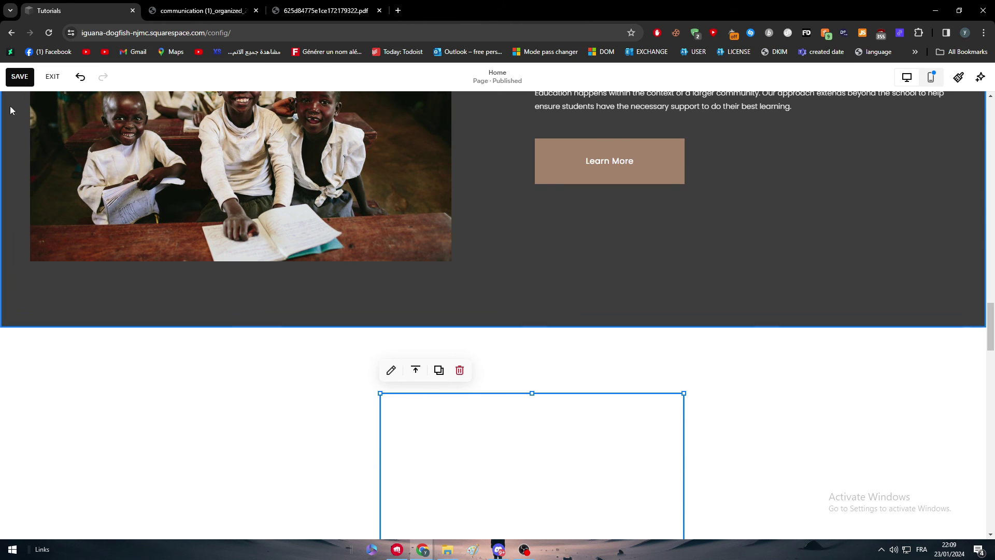
Step: Save the home page and scroll up to review it
click(20, 77)
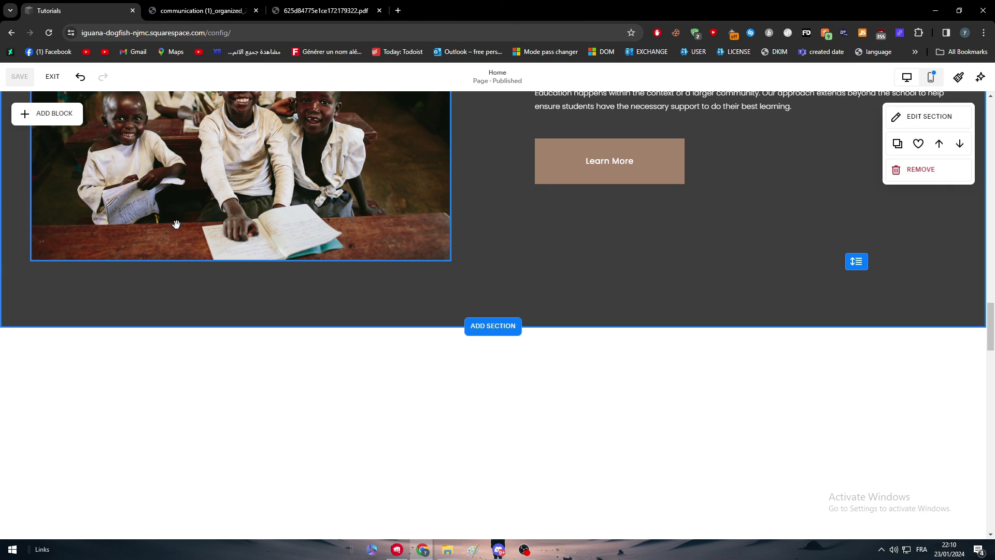
scroll(383, 310, up, 6)
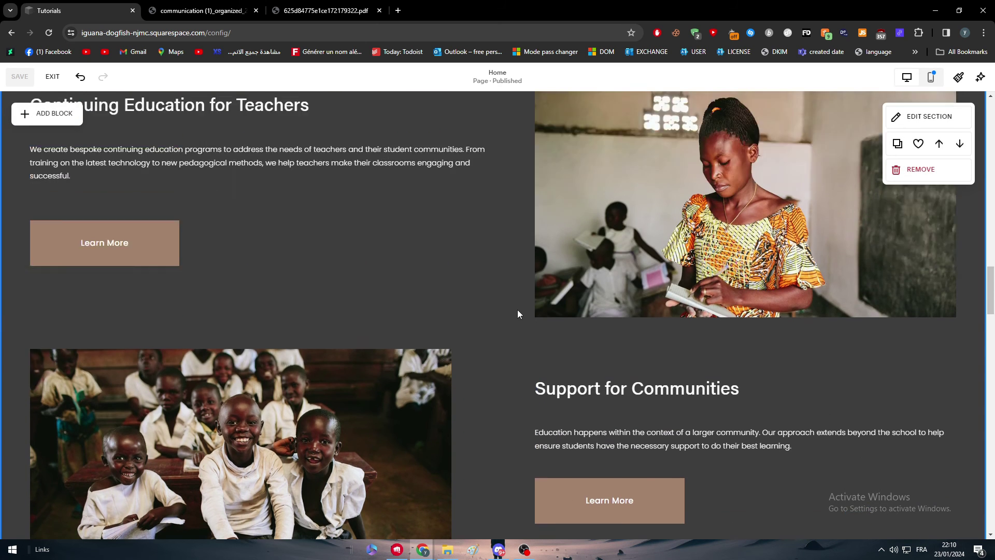
scroll(517, 314, up, 5)
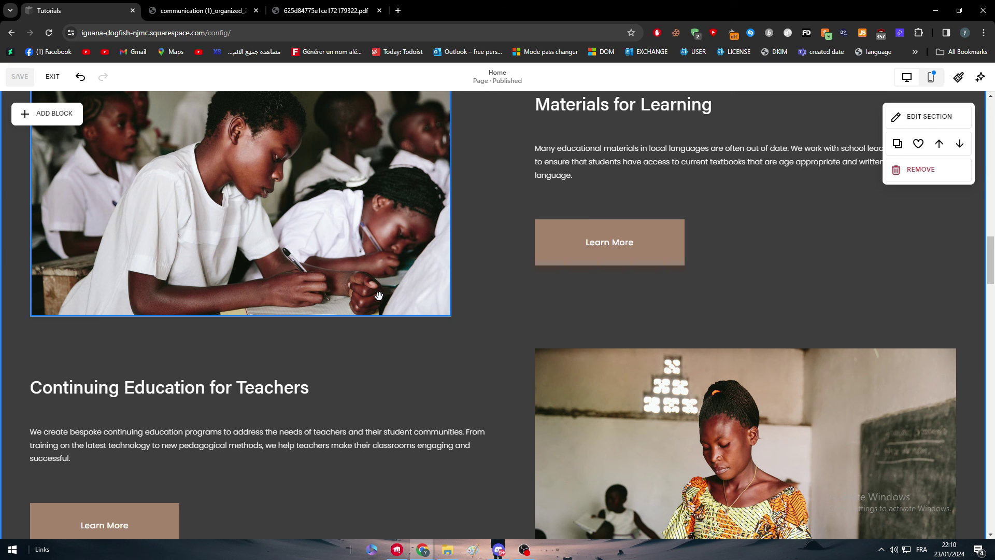
scroll(437, 174, up, 14)
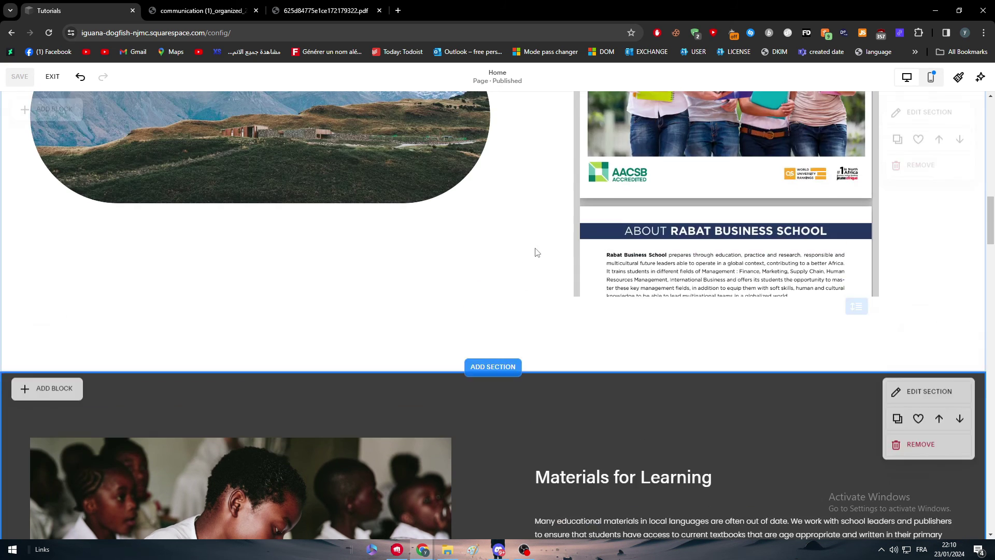
scroll(493, 278, up, 7)
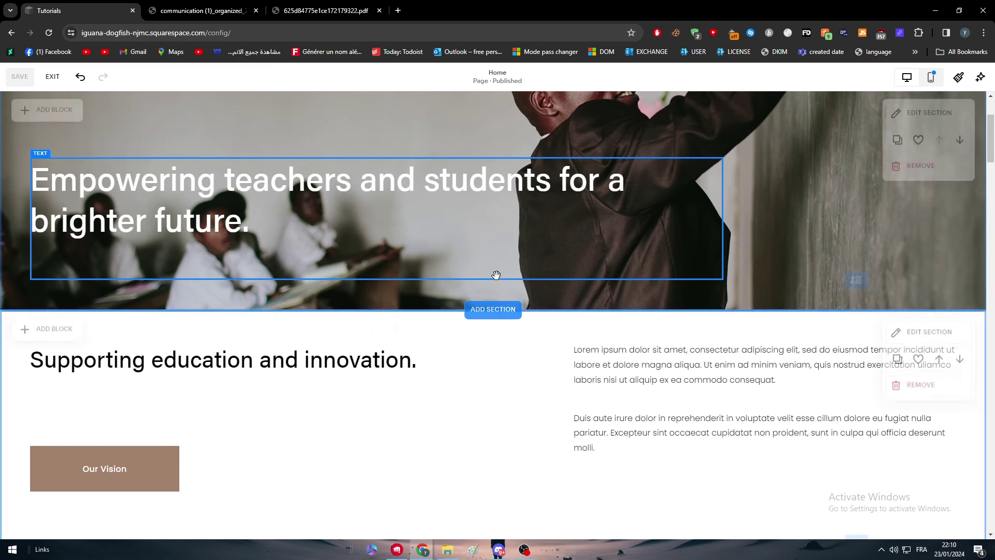